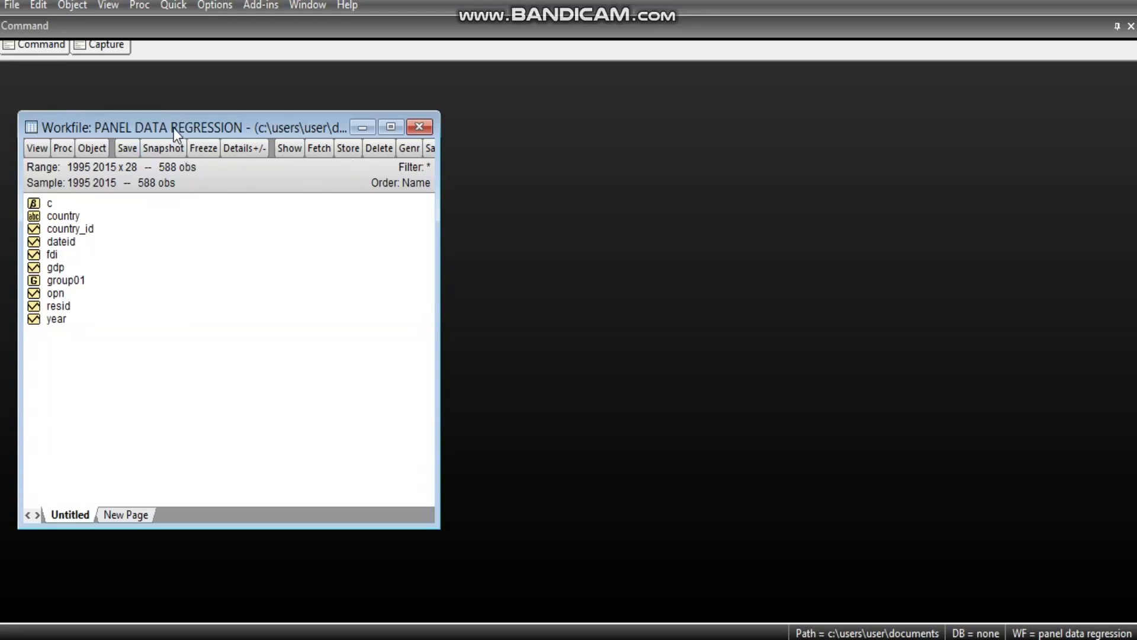
Reposition the workfile window and select the country, country_id and dateid series.
left_click_drag(173, 128, 203, 157)
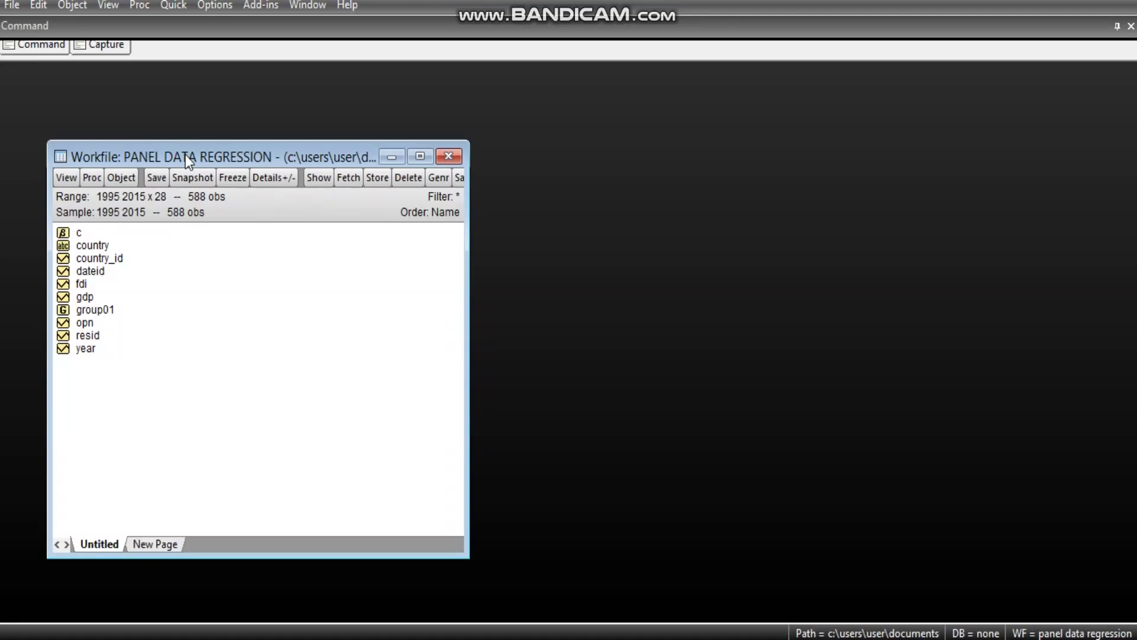
left_click_drag(185, 154, 164, 179)
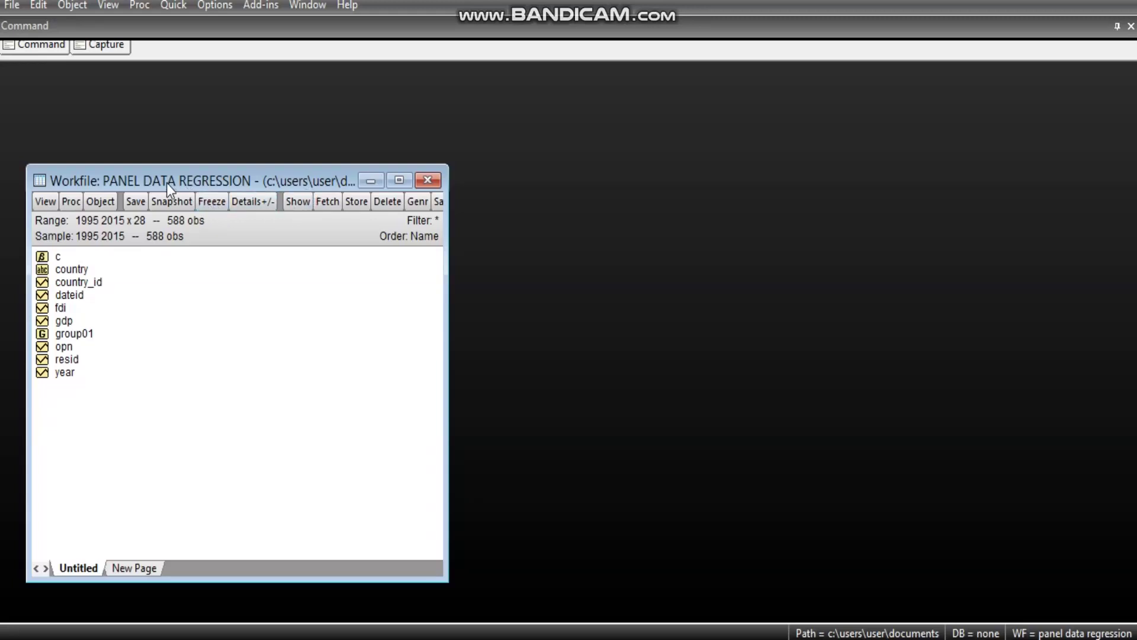
mouse_move(166, 184)
left_mouse_down()
mouse_move(163, 158)
mouse_move(157, 191)
left_mouse_up()
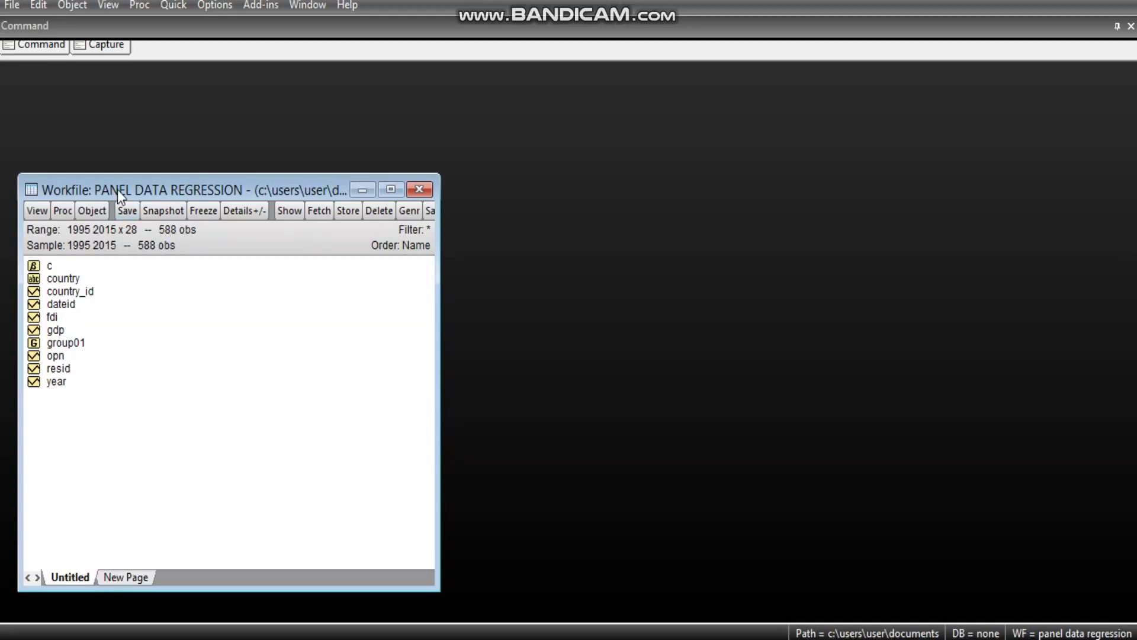
left_click_drag(118, 189, 115, 175)
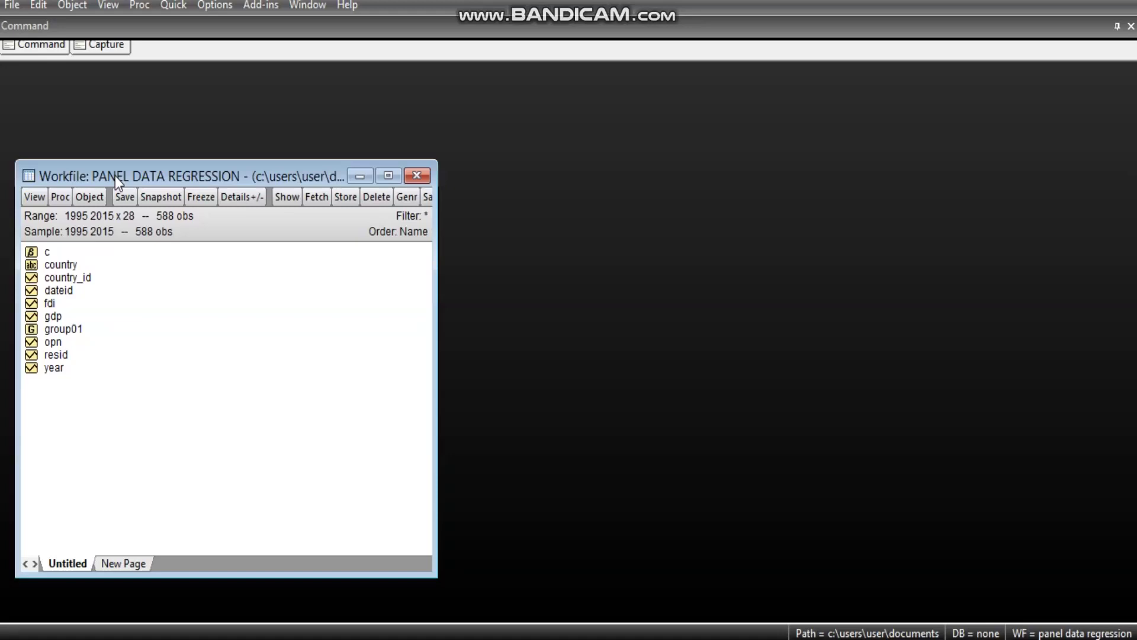
left_click_drag(115, 176, 119, 191)
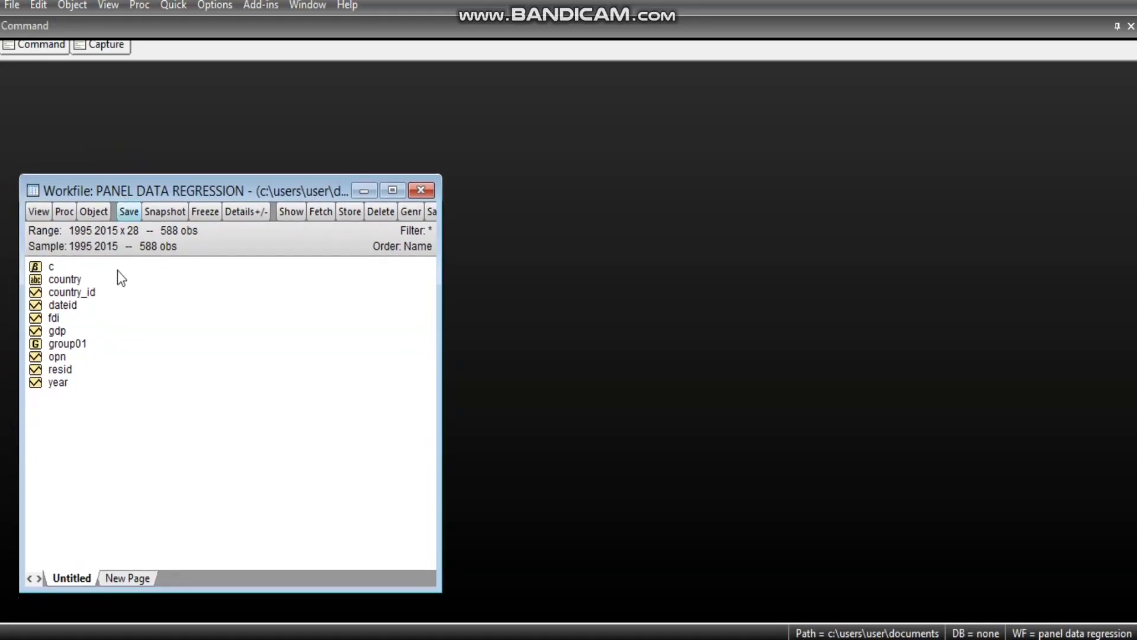
left_click(70, 280)
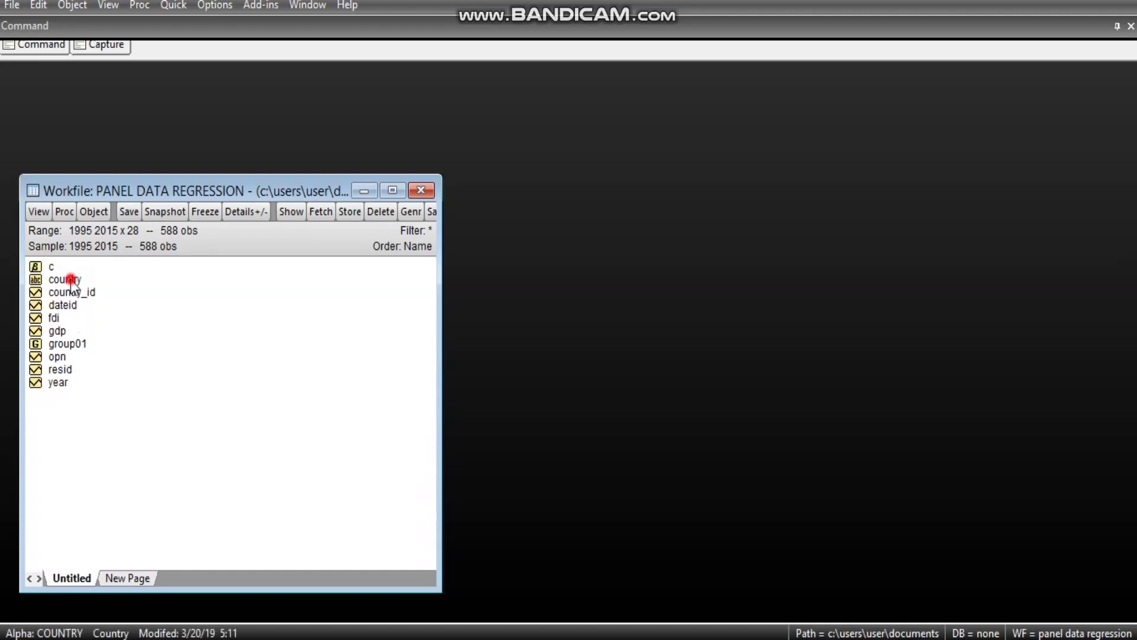
left_click(74, 292)
left_click(72, 306)
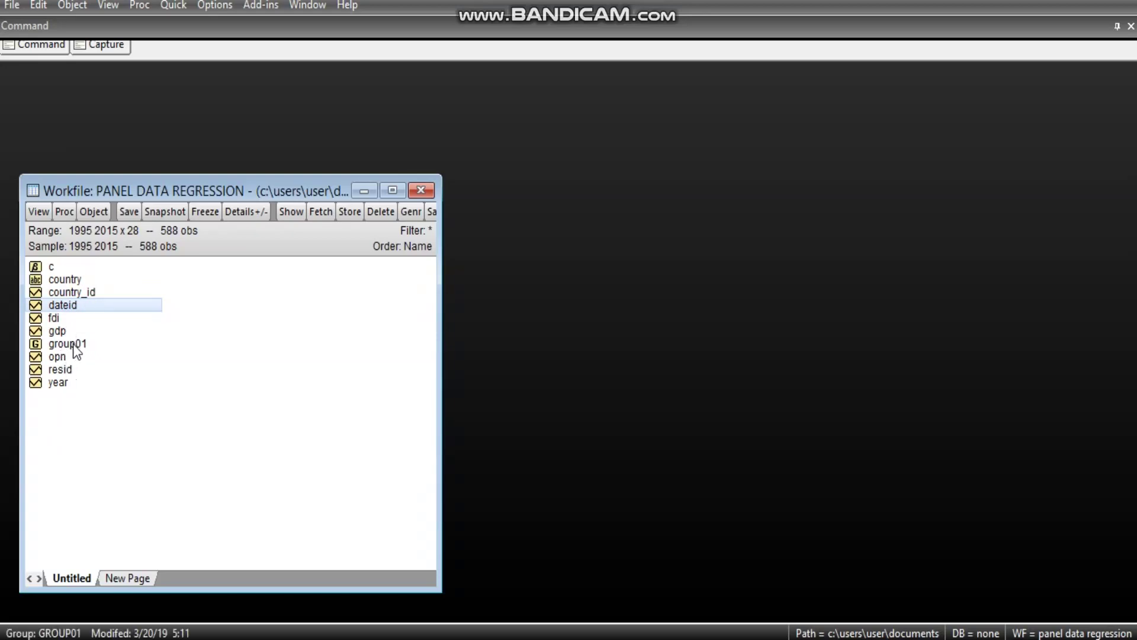
Open group01 and select its GDP, FDI and OPN columns.
double_click(73, 344)
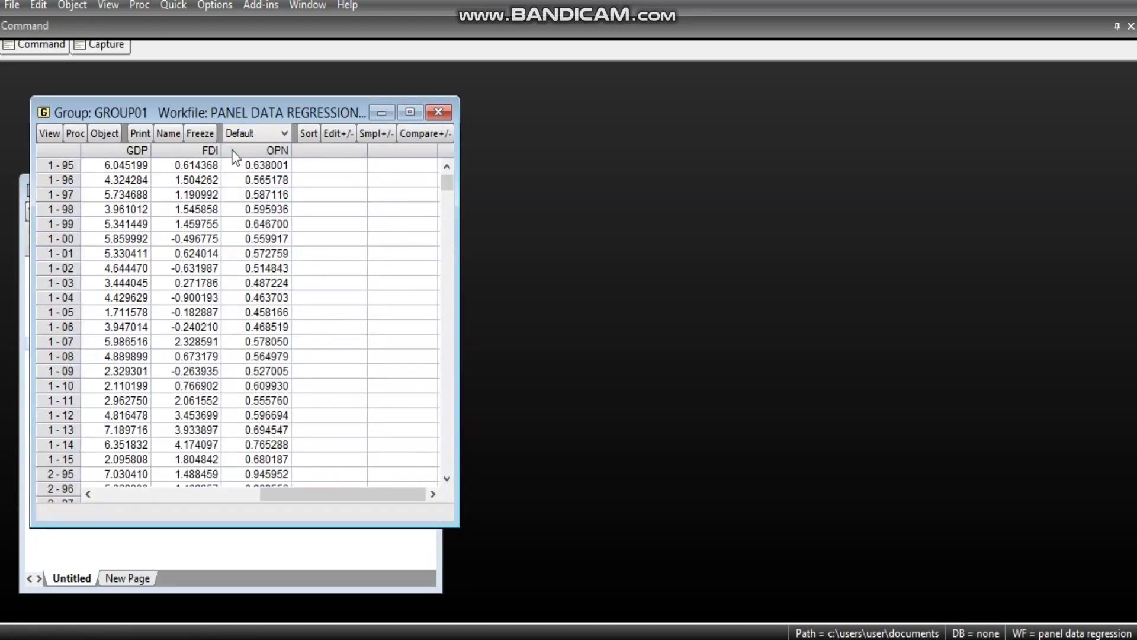
left_click(445, 165)
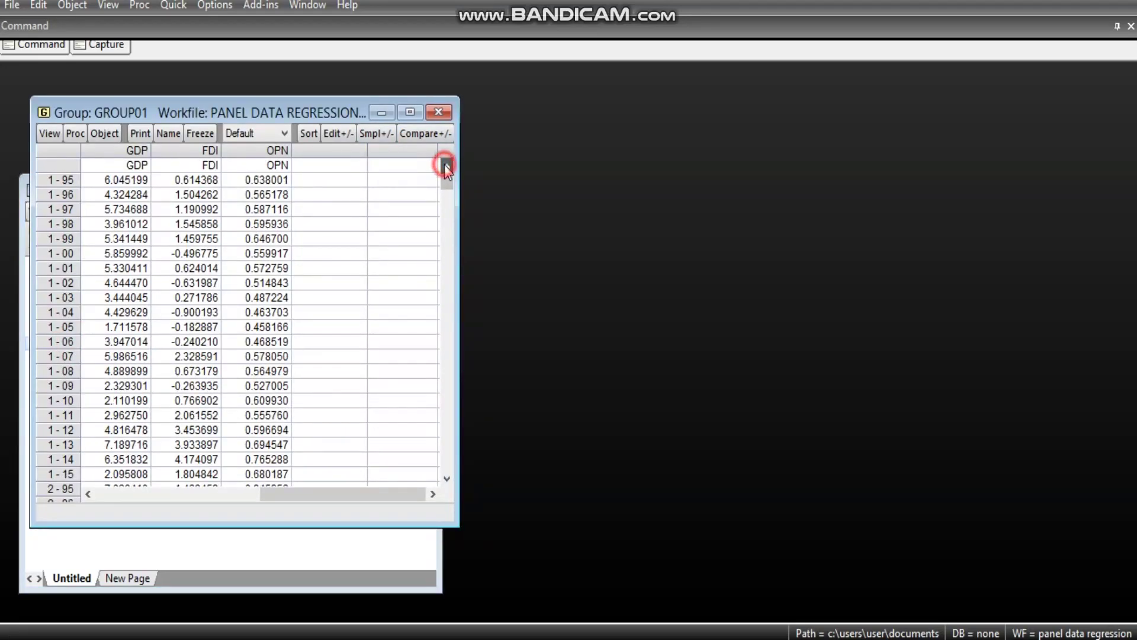
left_click(136, 152)
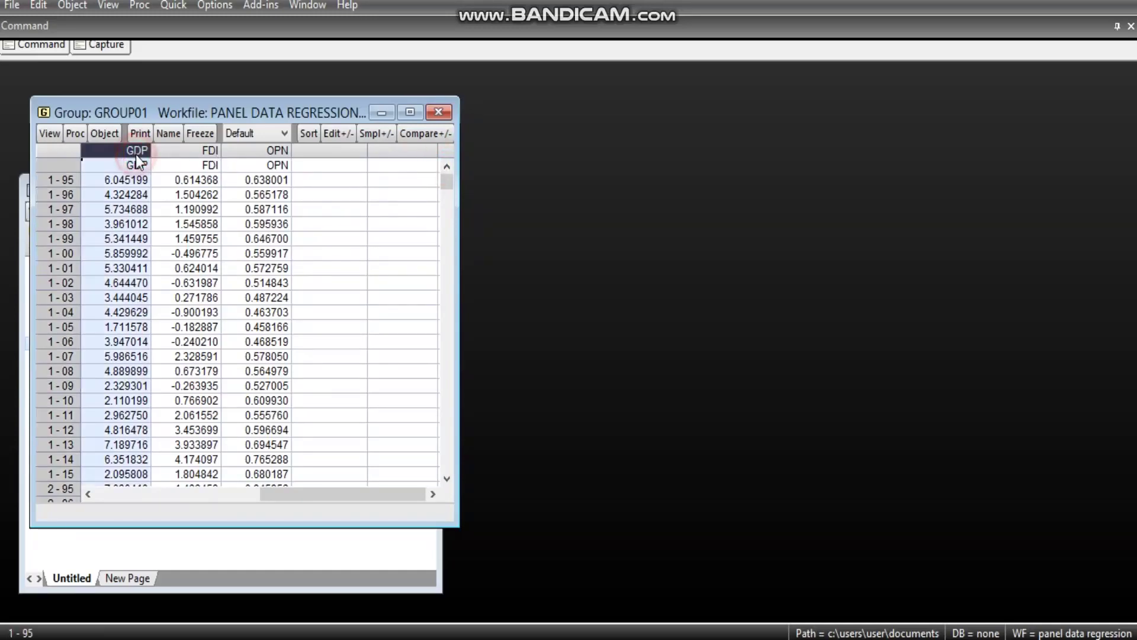
left_click(206, 156)
left_click(270, 152)
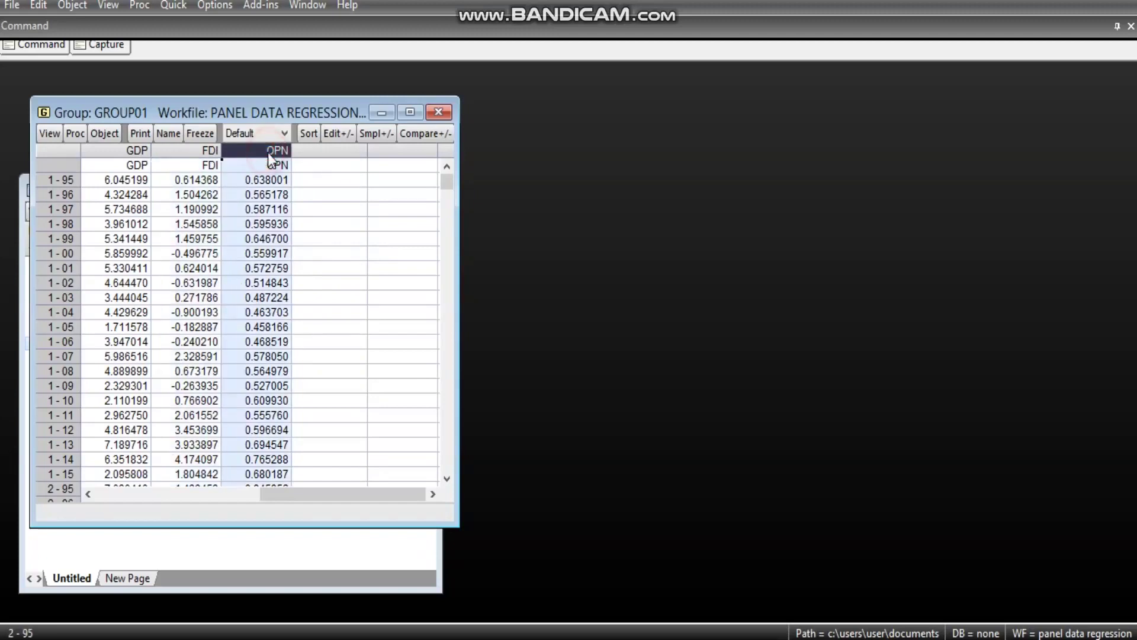
left_click(75, 135)
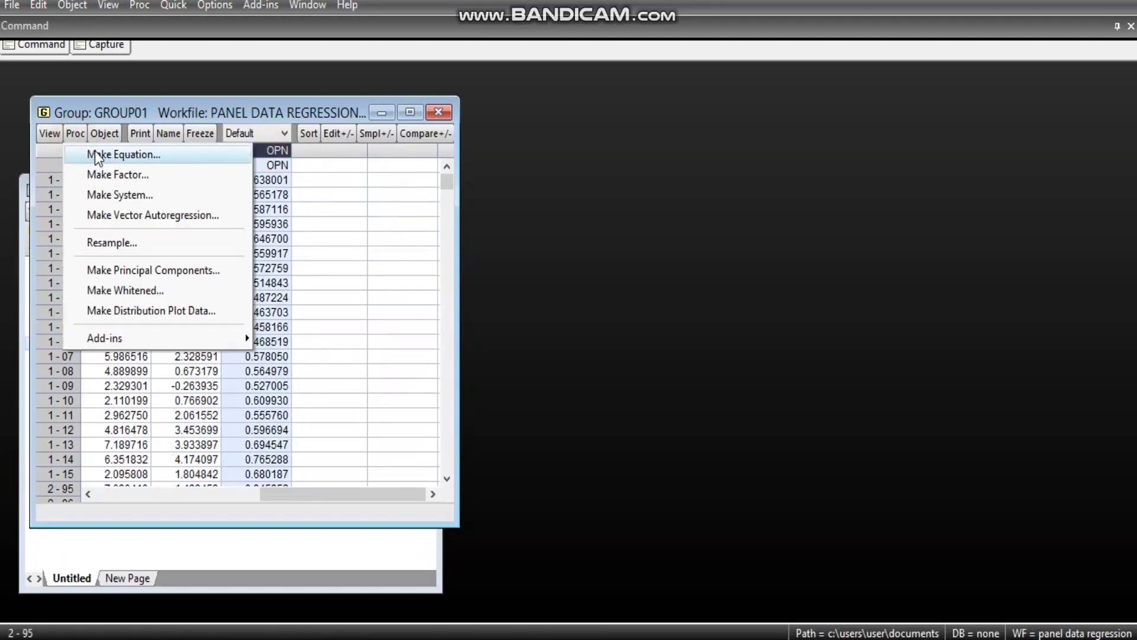
Make an equation 'gdp fdi opn c' by least squares over 1995–2015 and estimate it.
left_click(98, 155)
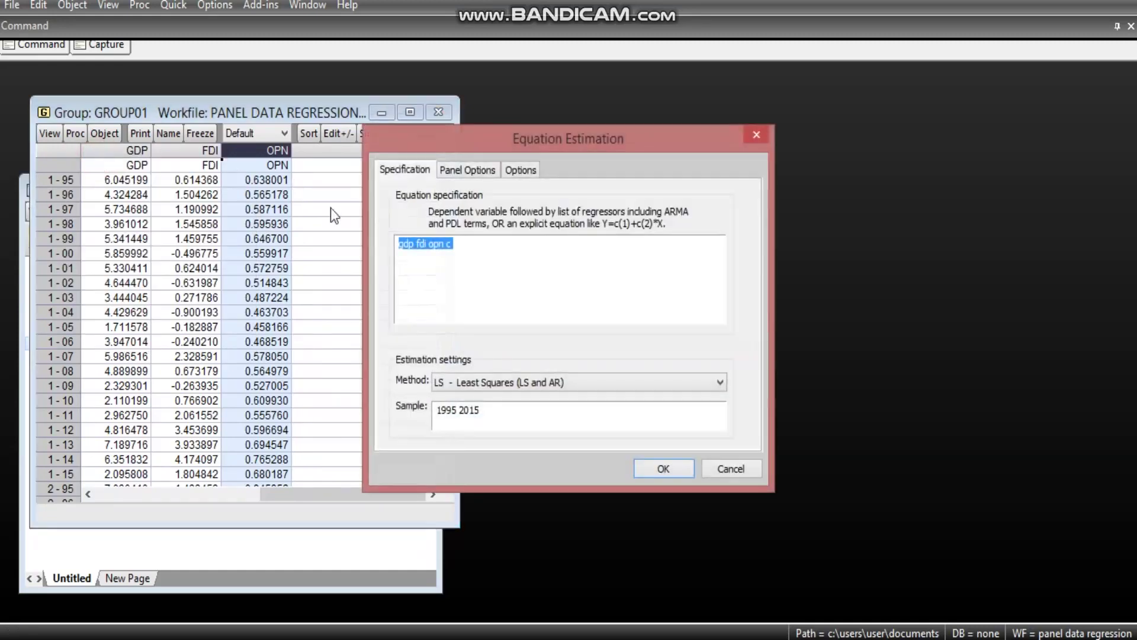
left_click_drag(557, 140, 506, 131)
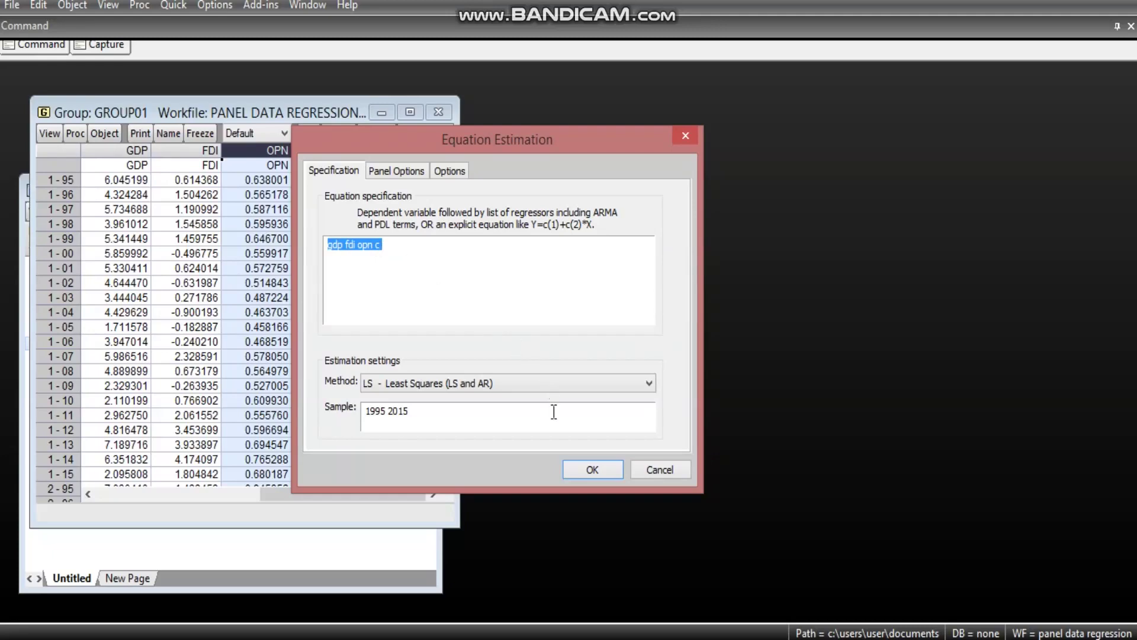
left_click(575, 467)
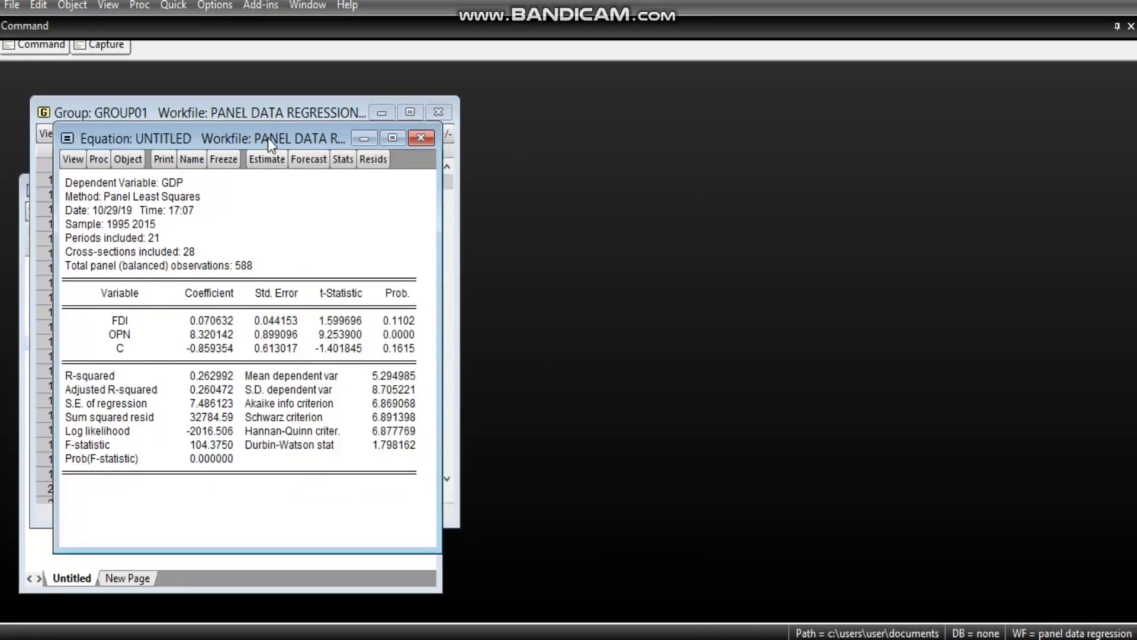
Inspect the OPN and FDI coefficients, t-statistic and probability, then close the pooled equation.
left_click_drag(269, 137, 377, 156)
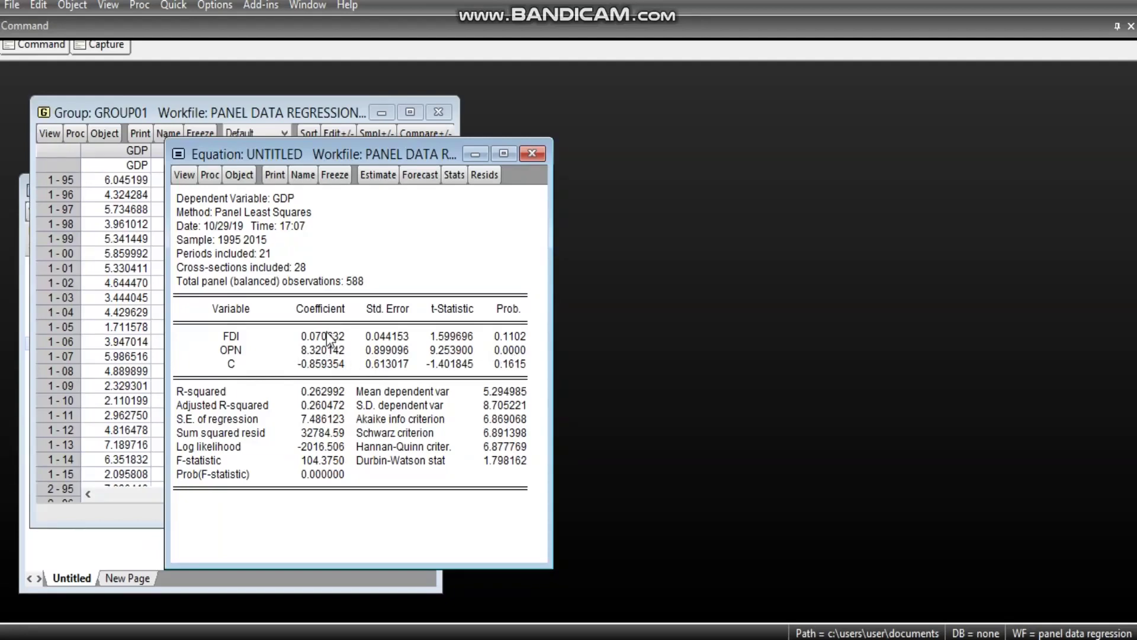
left_click(291, 352)
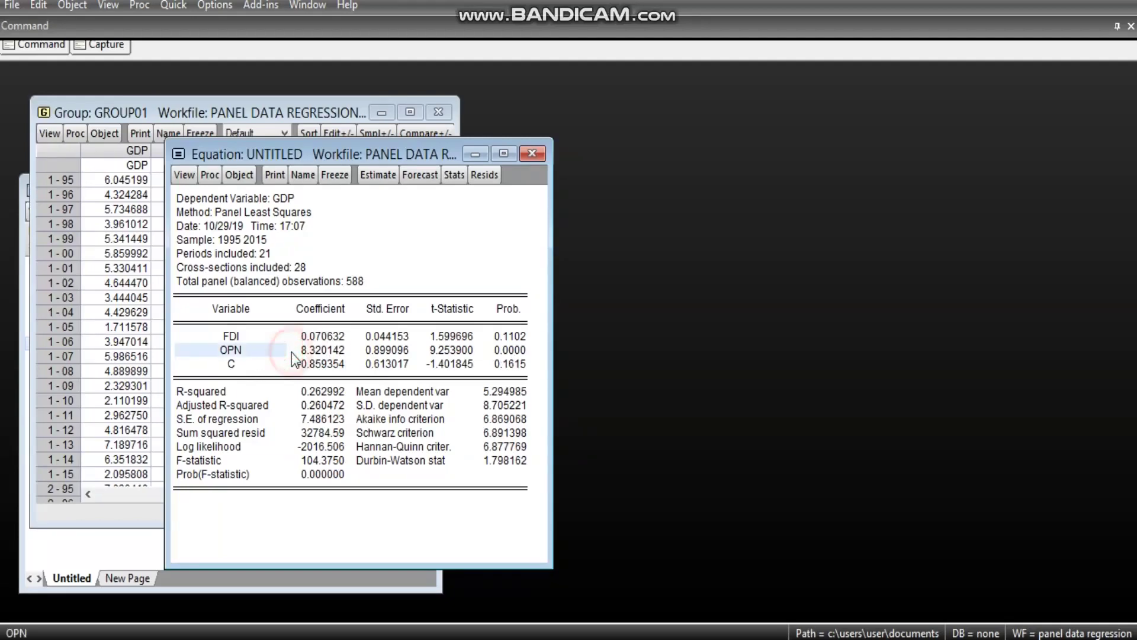
left_click(330, 352)
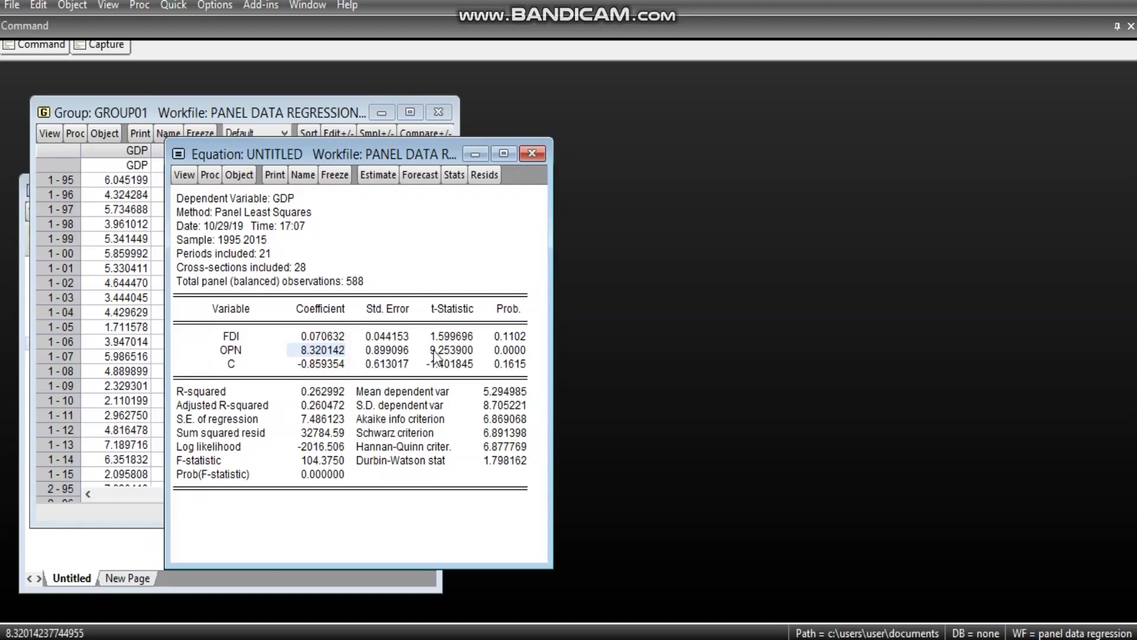
left_click(449, 351)
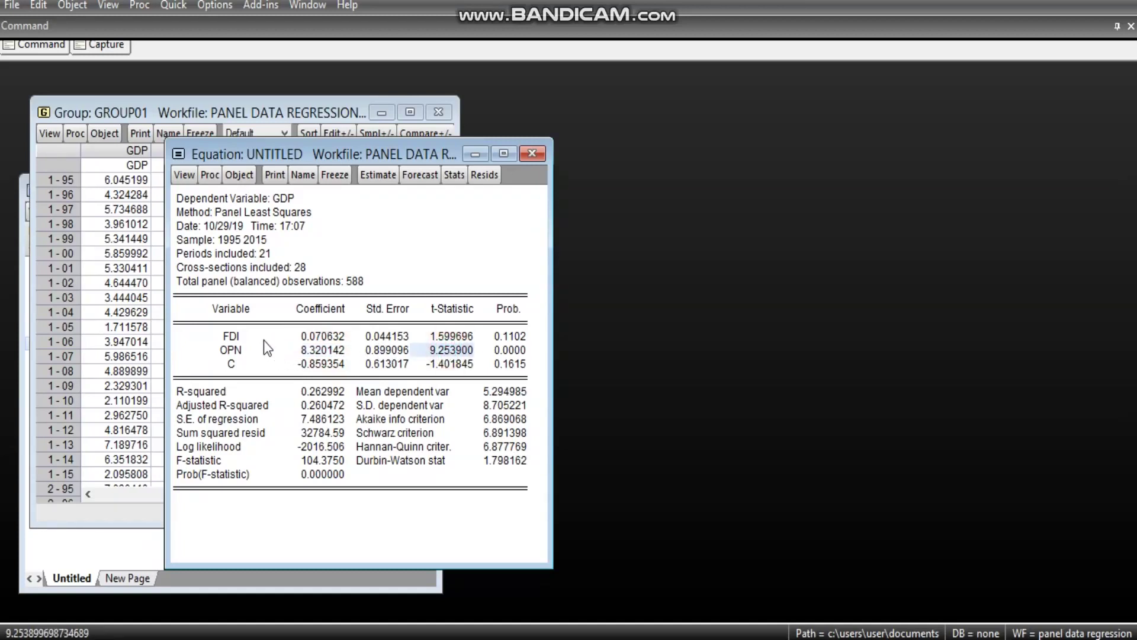
left_click(319, 338)
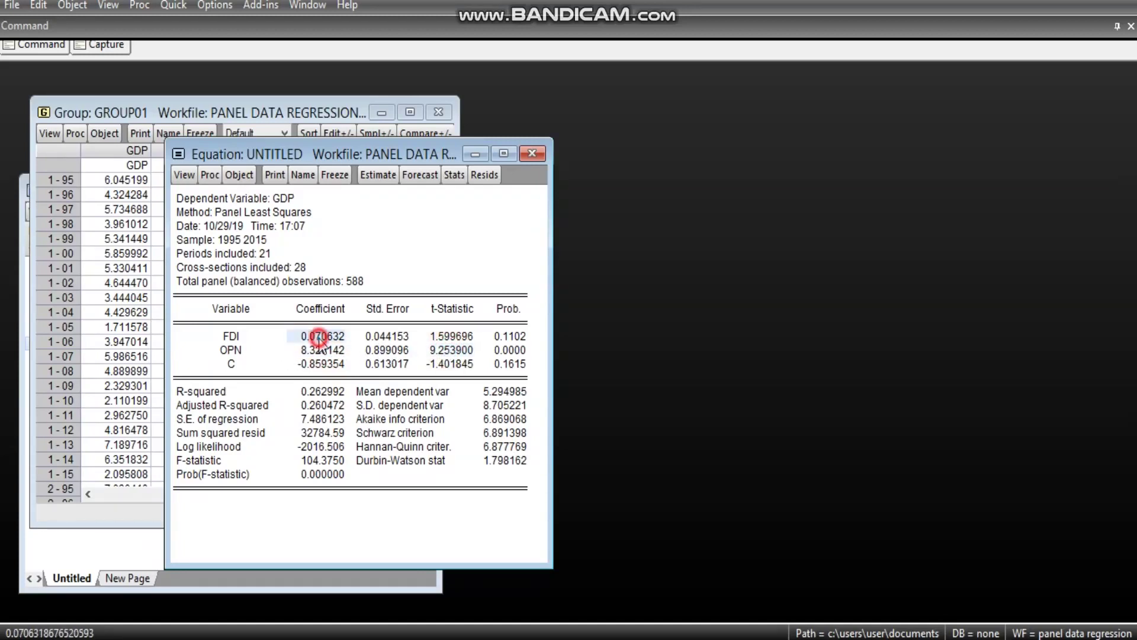
left_click(508, 337)
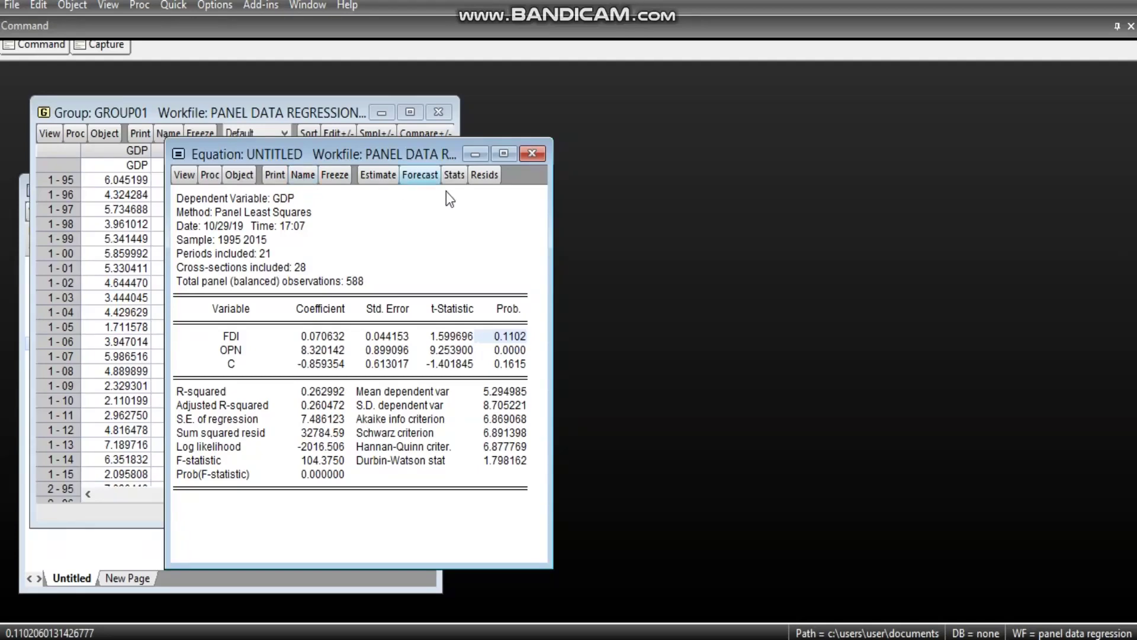
left_click(532, 155)
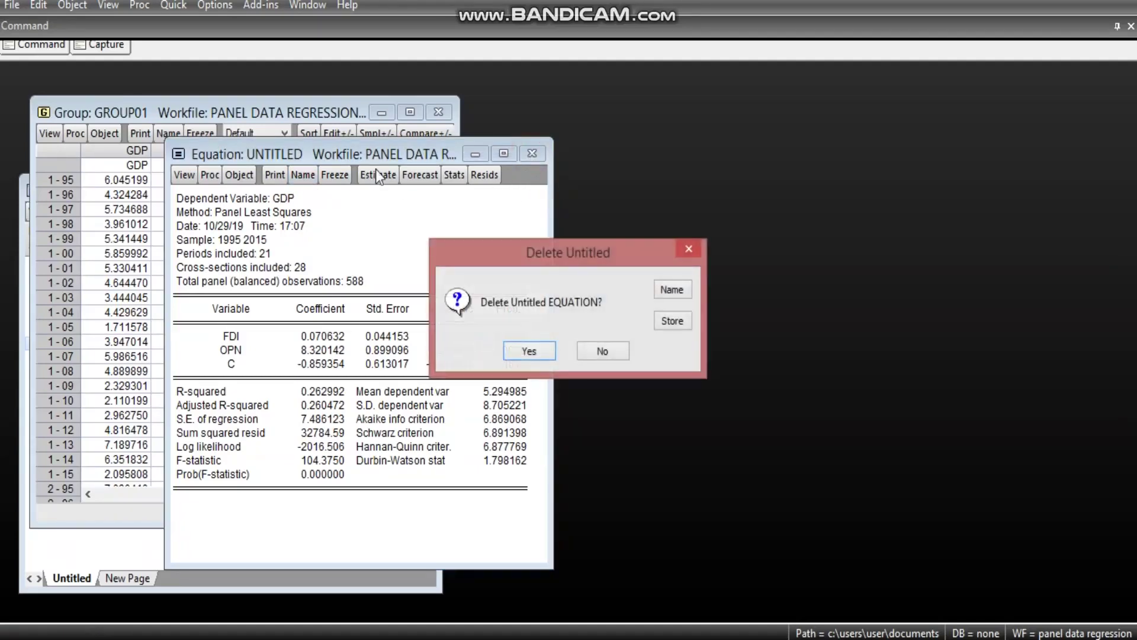
Delete the pooled equation and start a new one with Fixed cross-section effects.
left_click(529, 351)
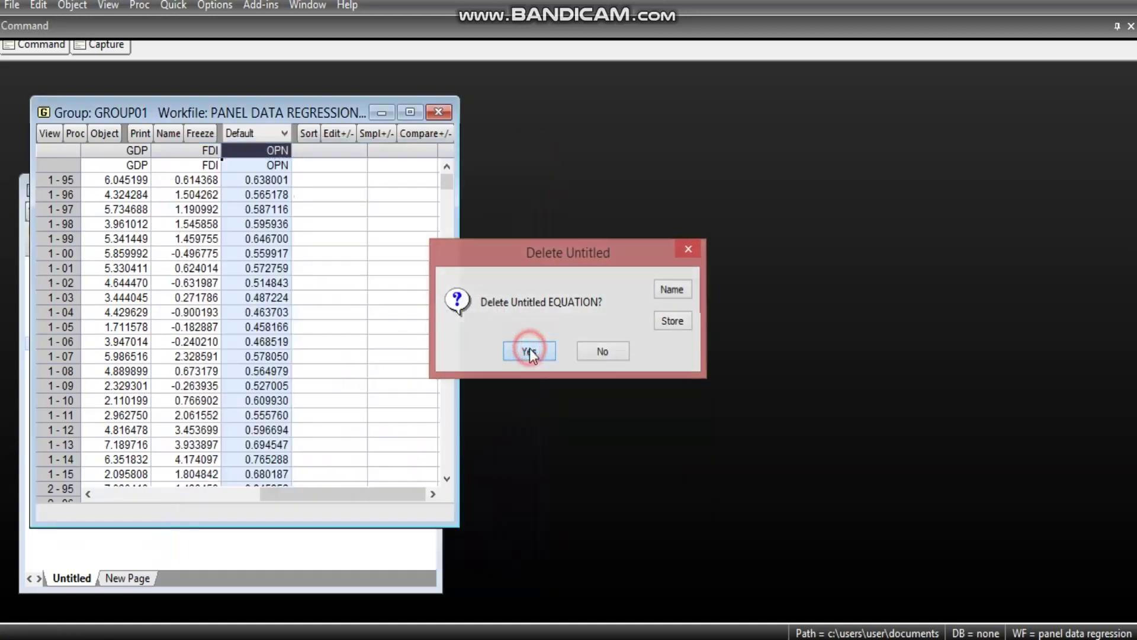
left_click(79, 132)
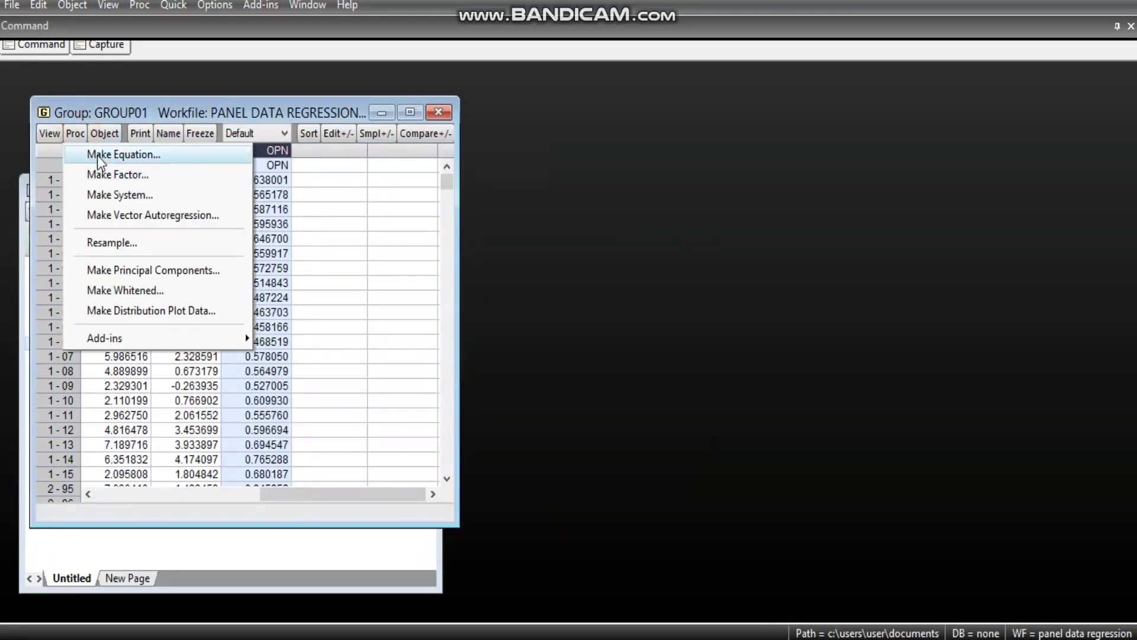
left_click(97, 155)
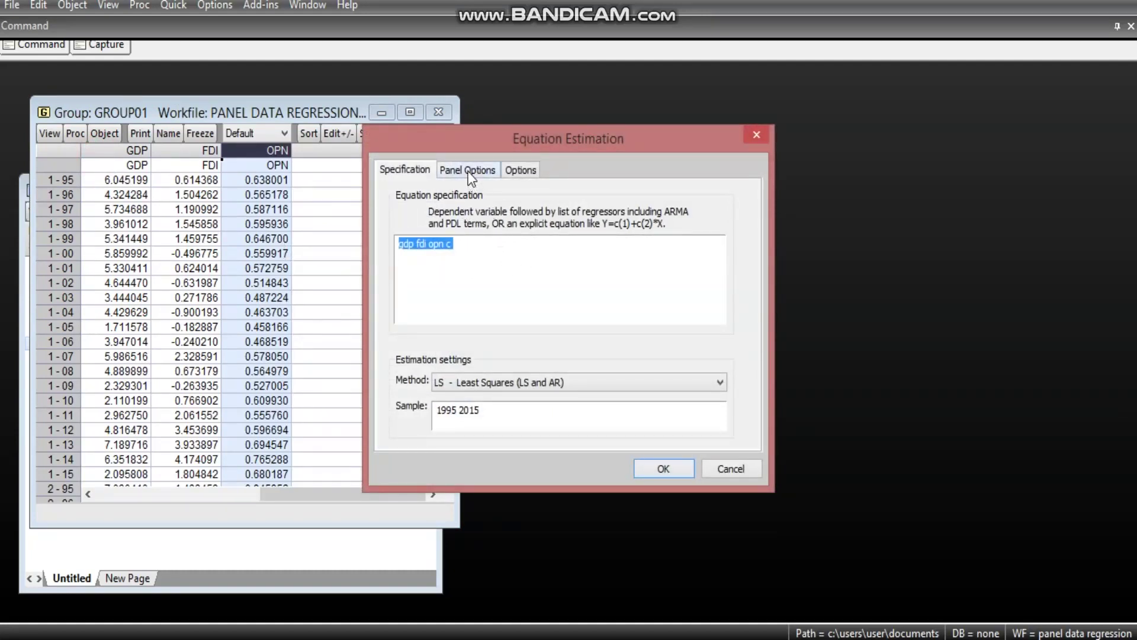
left_click(468, 172)
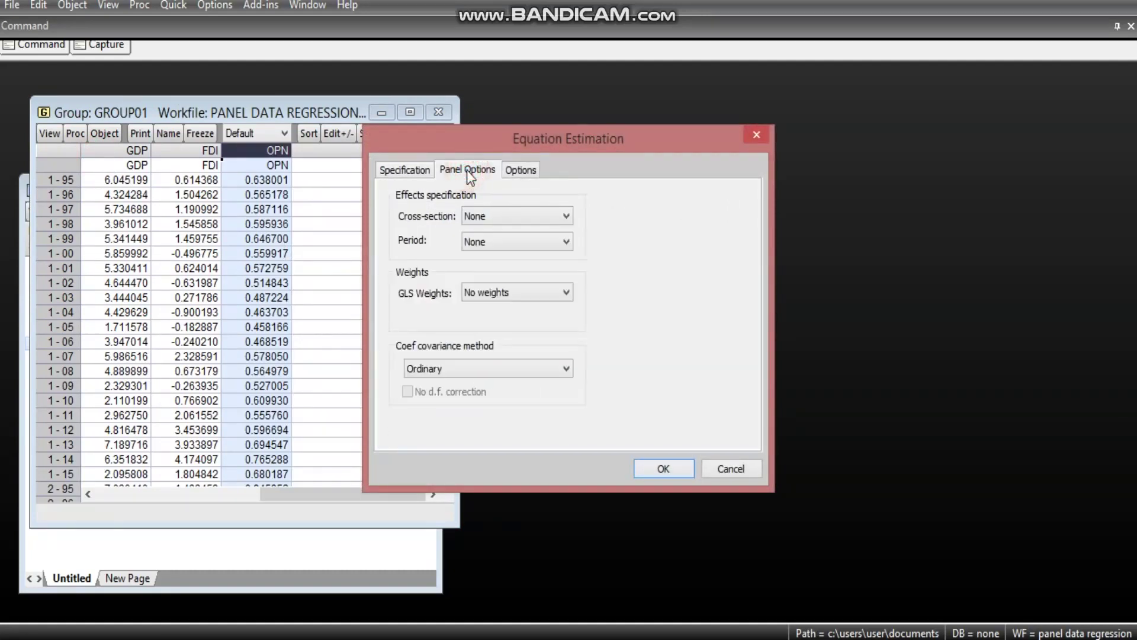
left_click(490, 212)
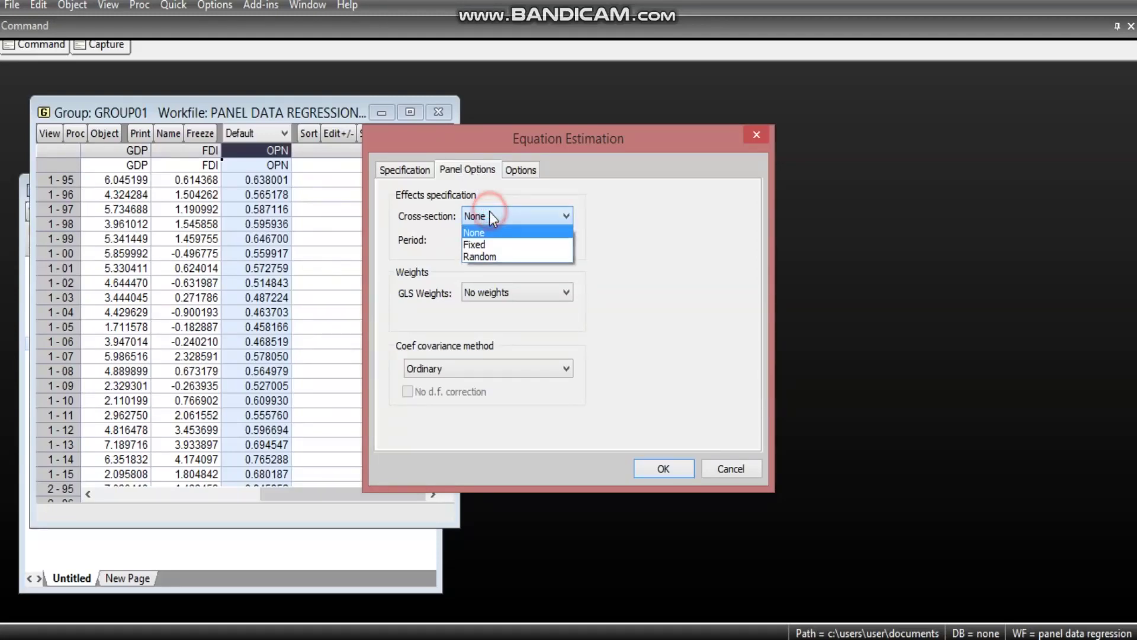
left_click(478, 244)
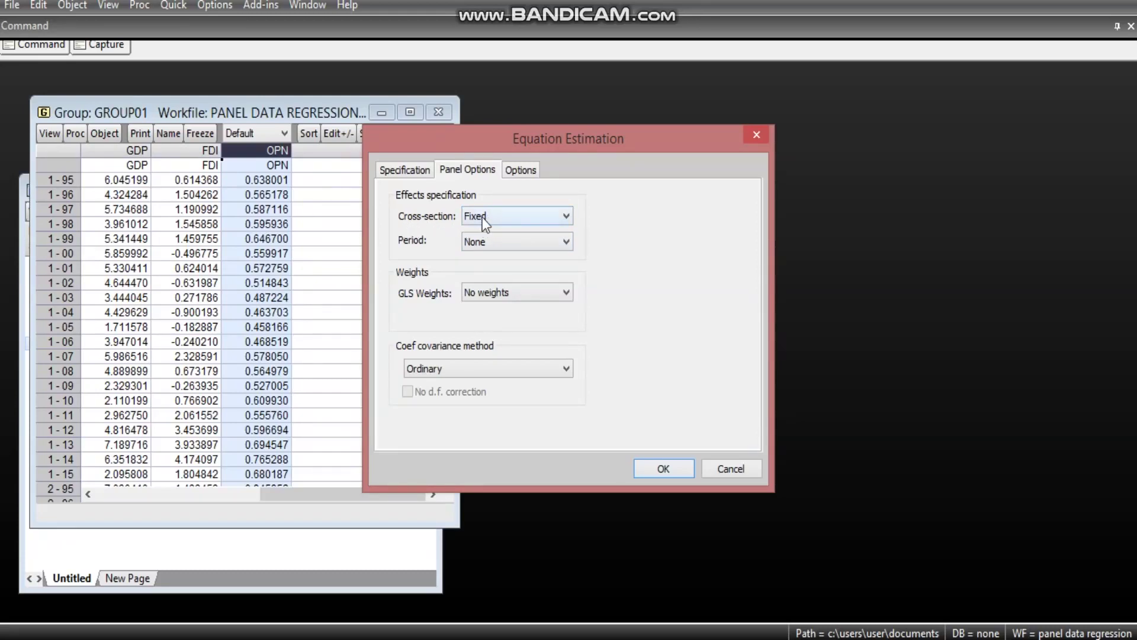
left_click(518, 215)
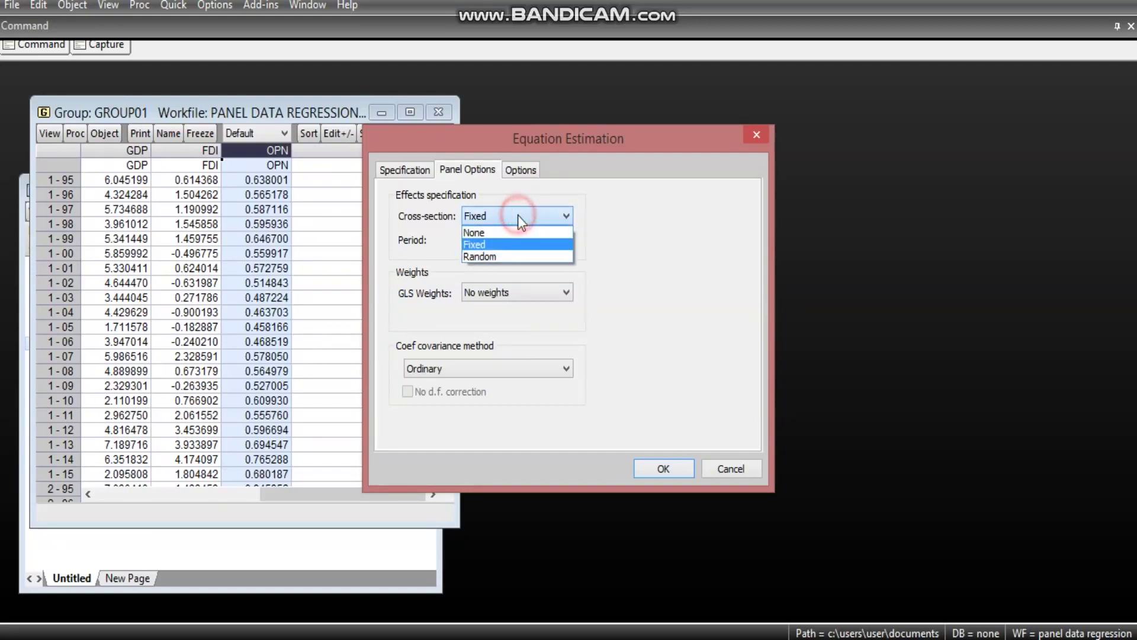
left_click(492, 244)
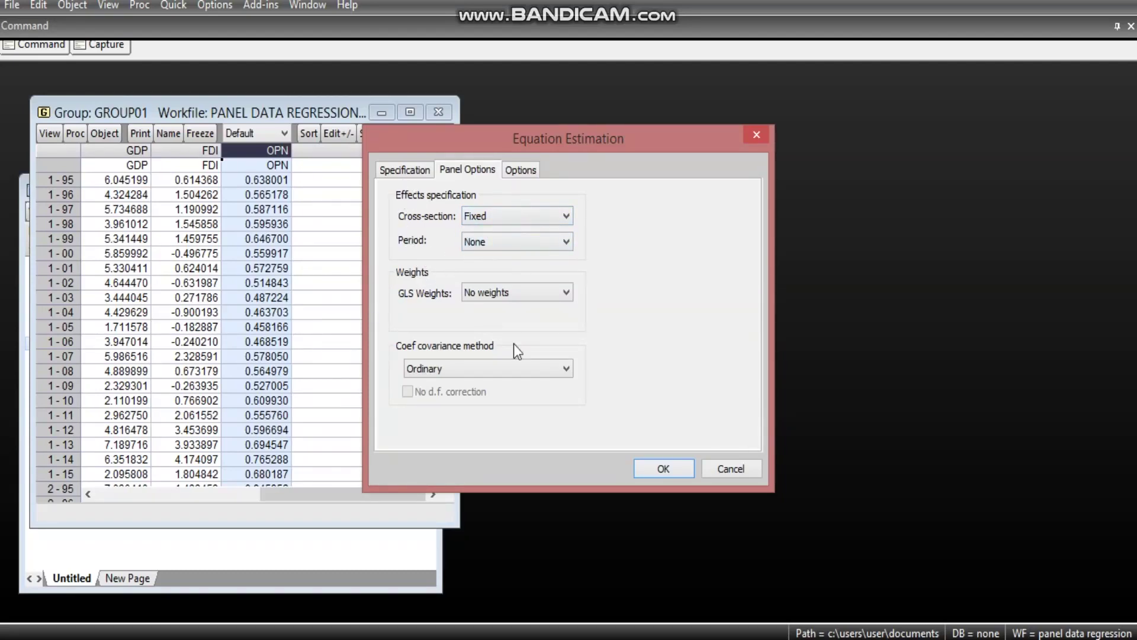
Estimate the fixed-effects regression (R-squared 0.383), compare it with the data, then close it.
left_click(658, 469)
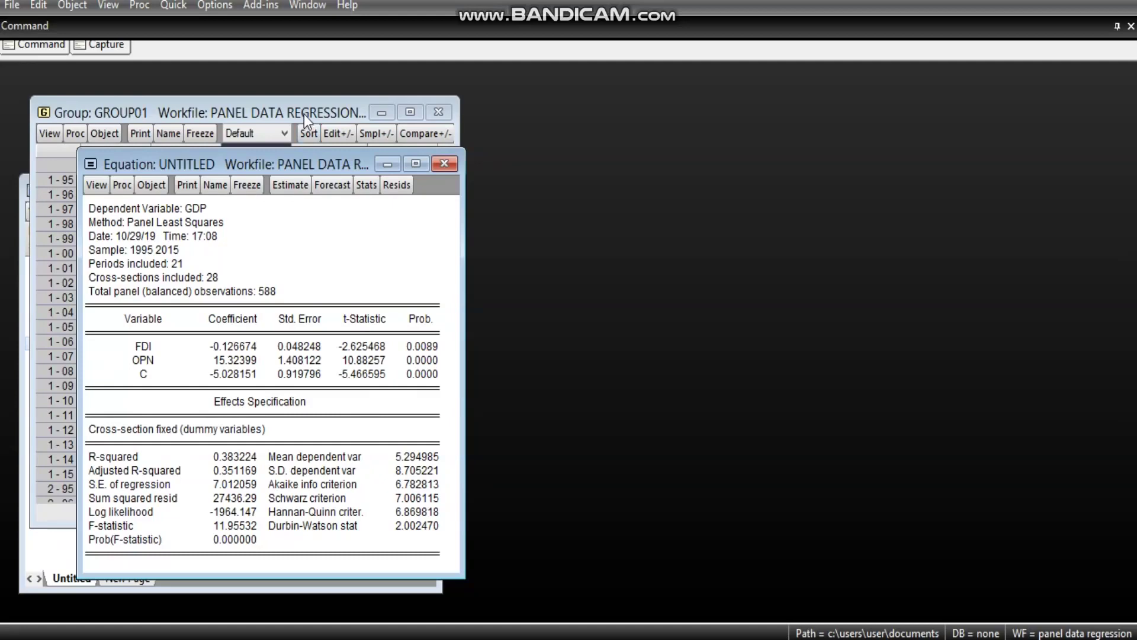
left_click_drag(293, 163, 494, 148)
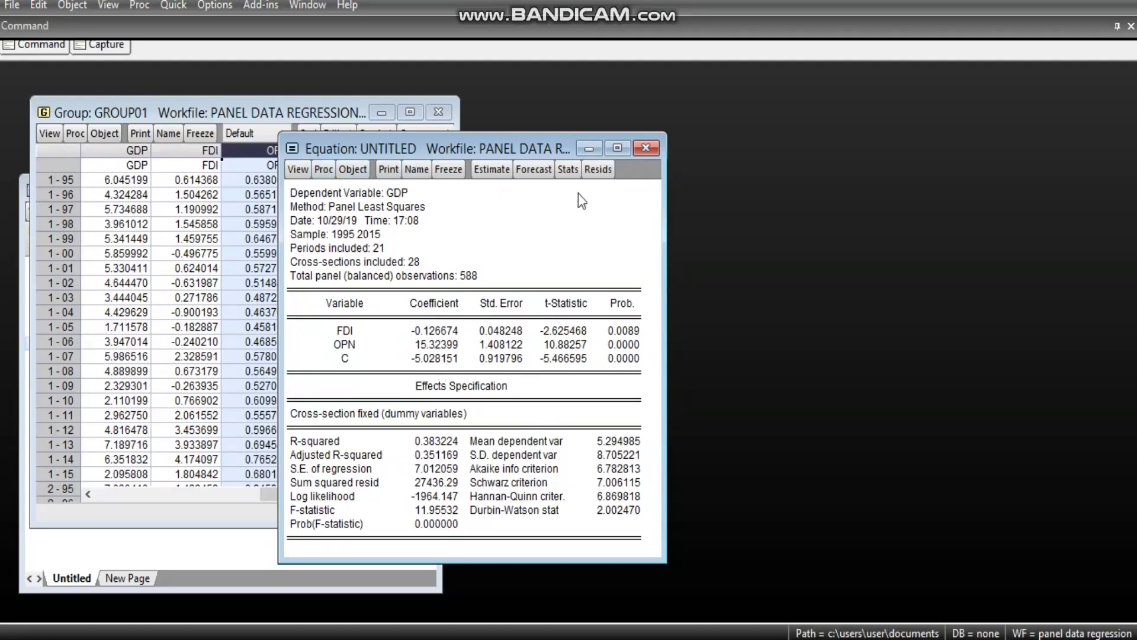
left_click(646, 148)
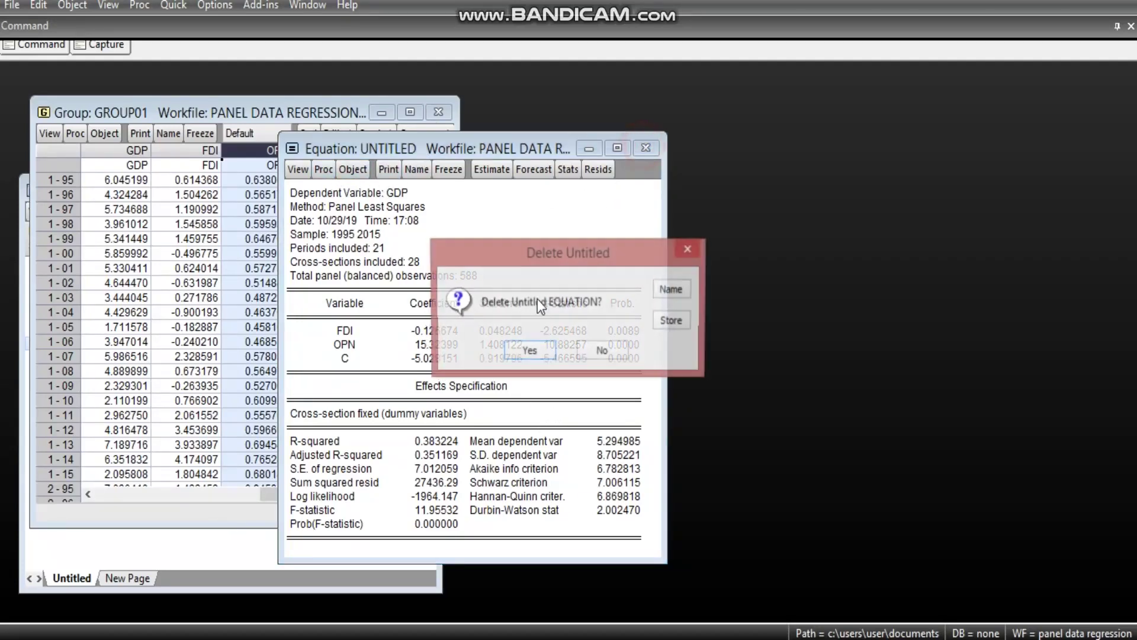
Delete the fixed-effects equation and estimate GDP on FDI and OPN with Random cross-section effects.
left_click(520, 350)
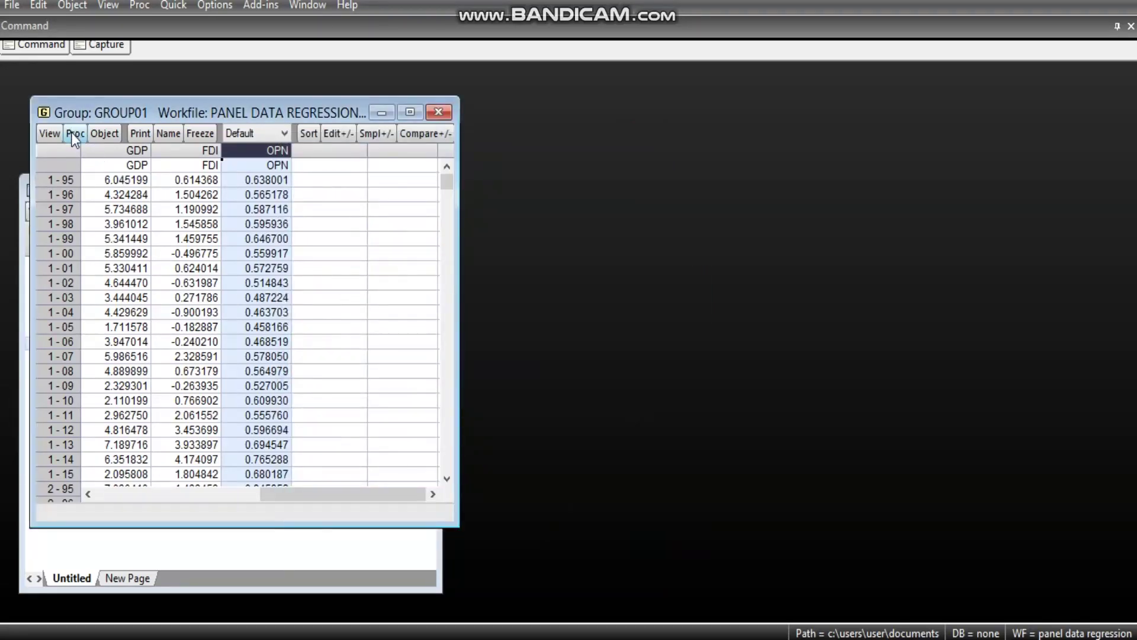
left_click(72, 134)
left_click(117, 160)
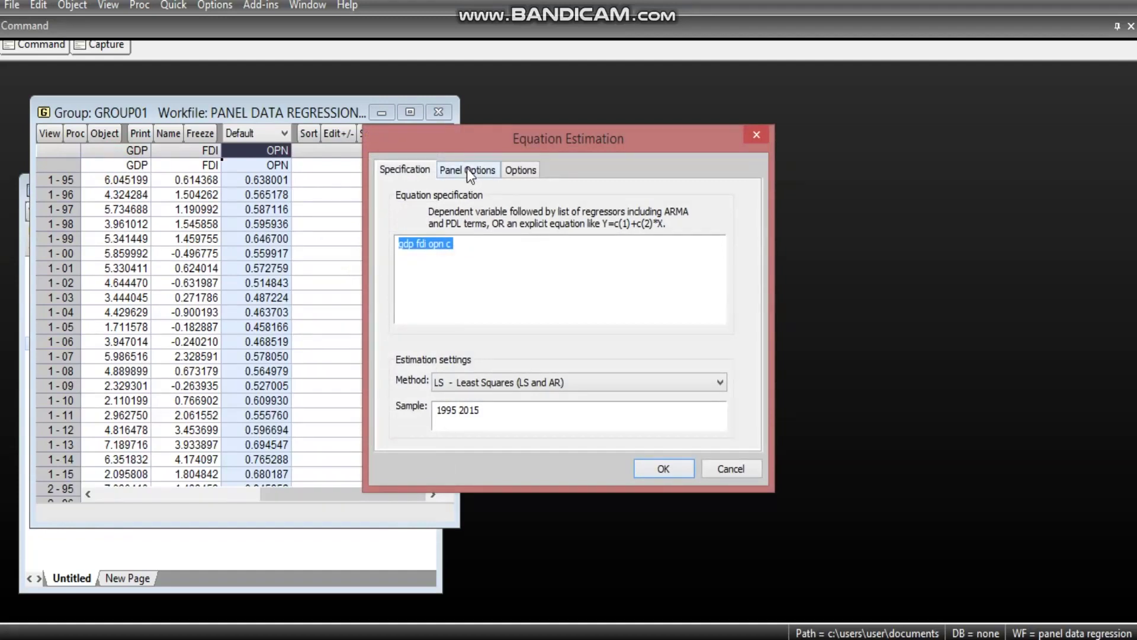
left_click(466, 169)
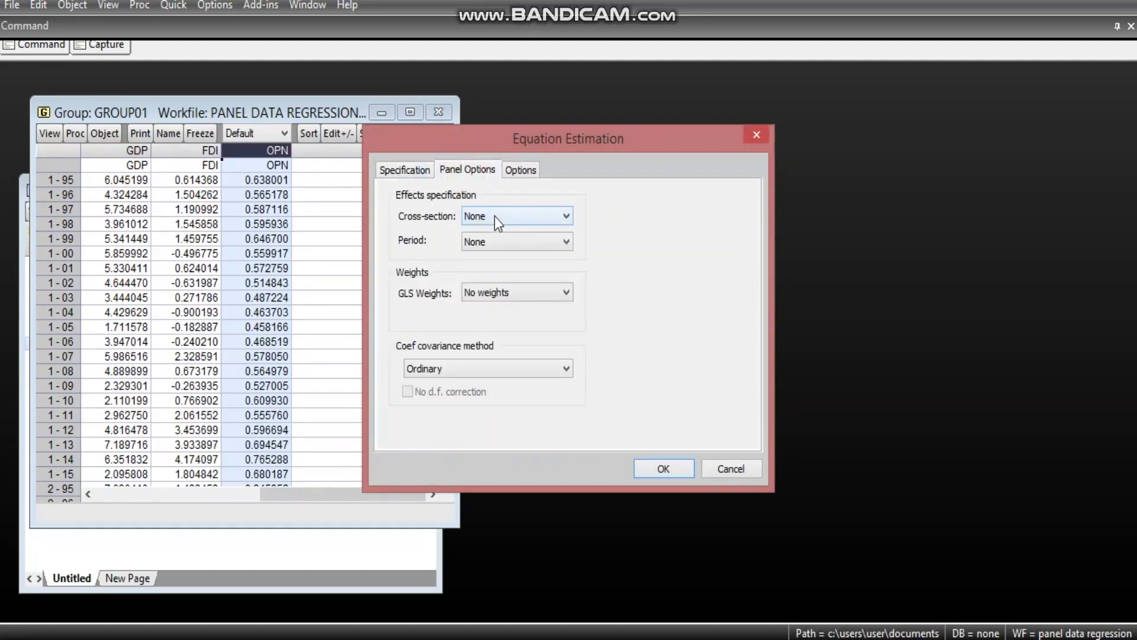
left_click(496, 215)
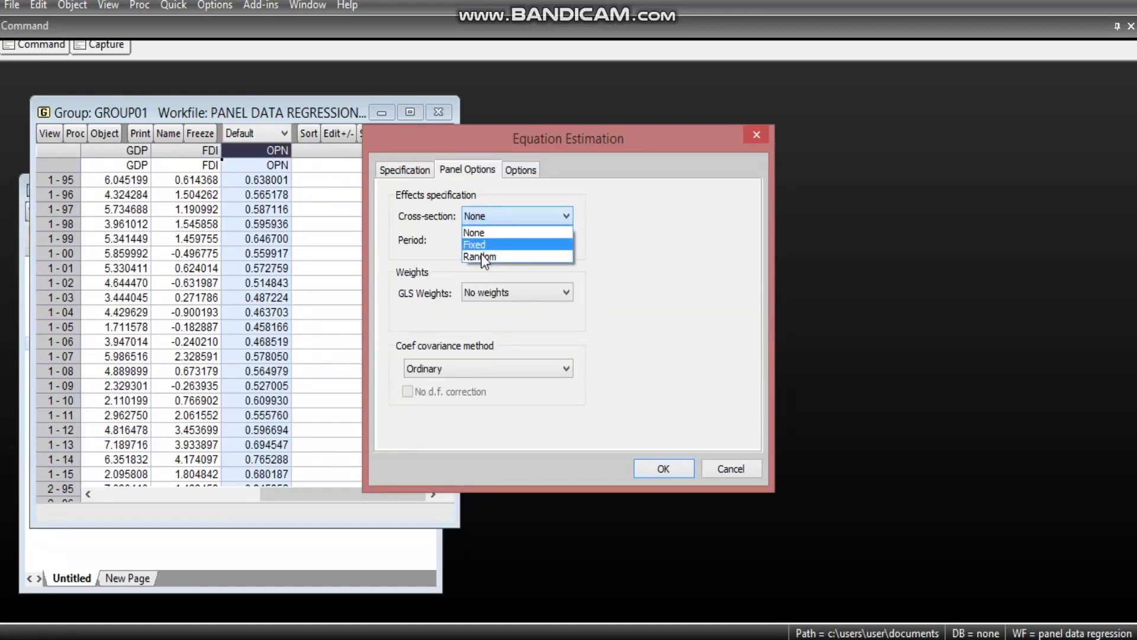
left_click(482, 256)
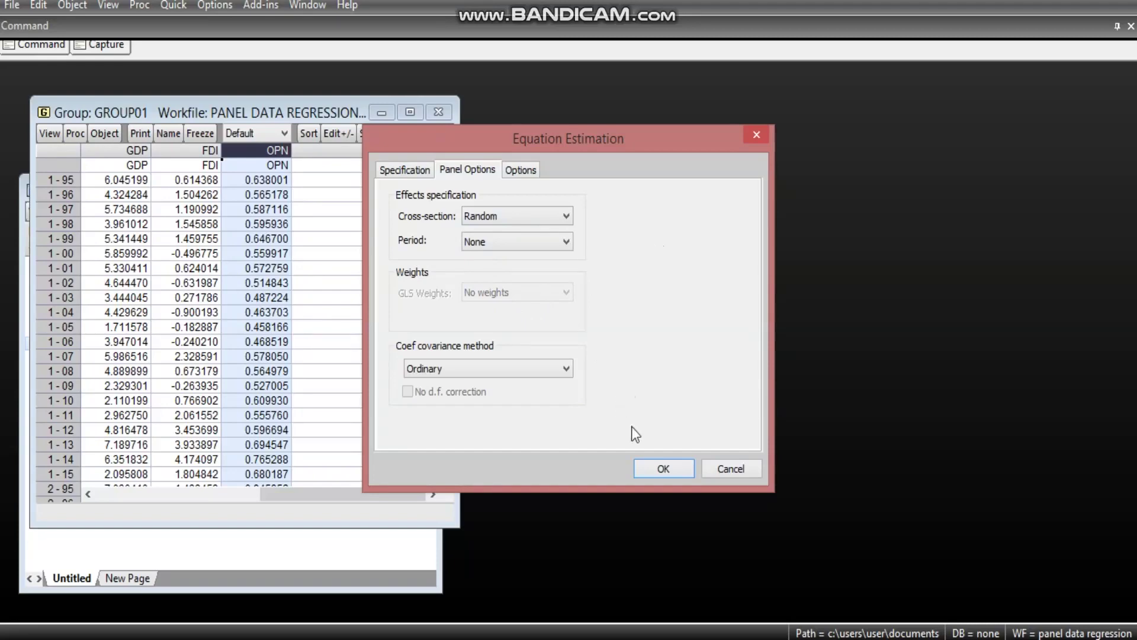
left_click(663, 469)
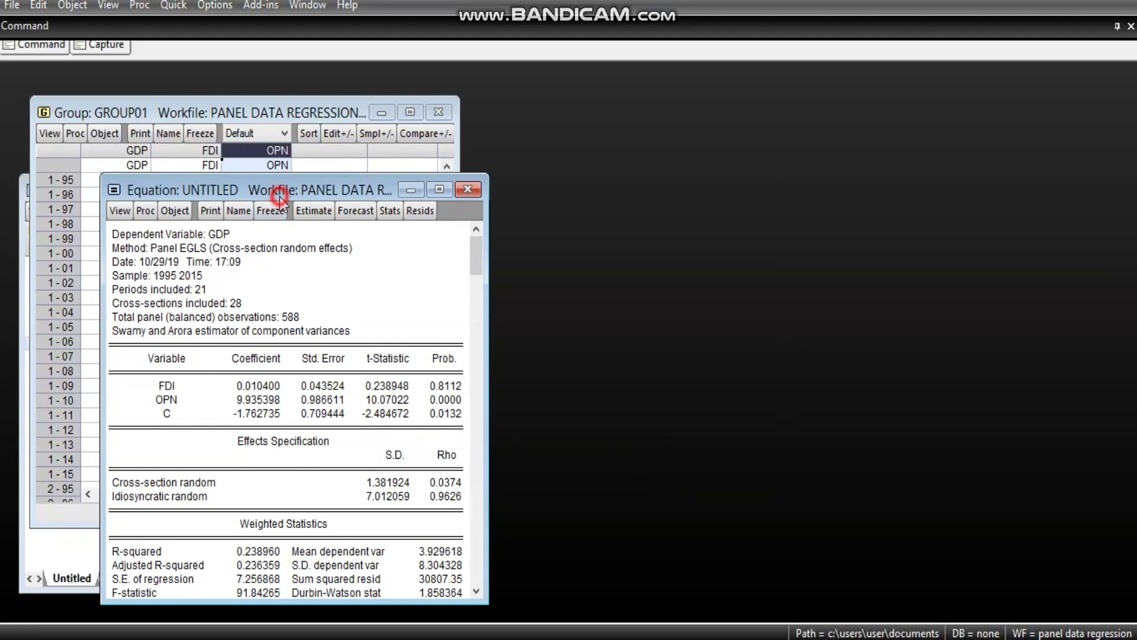
left_click_drag(280, 197, 266, 148)
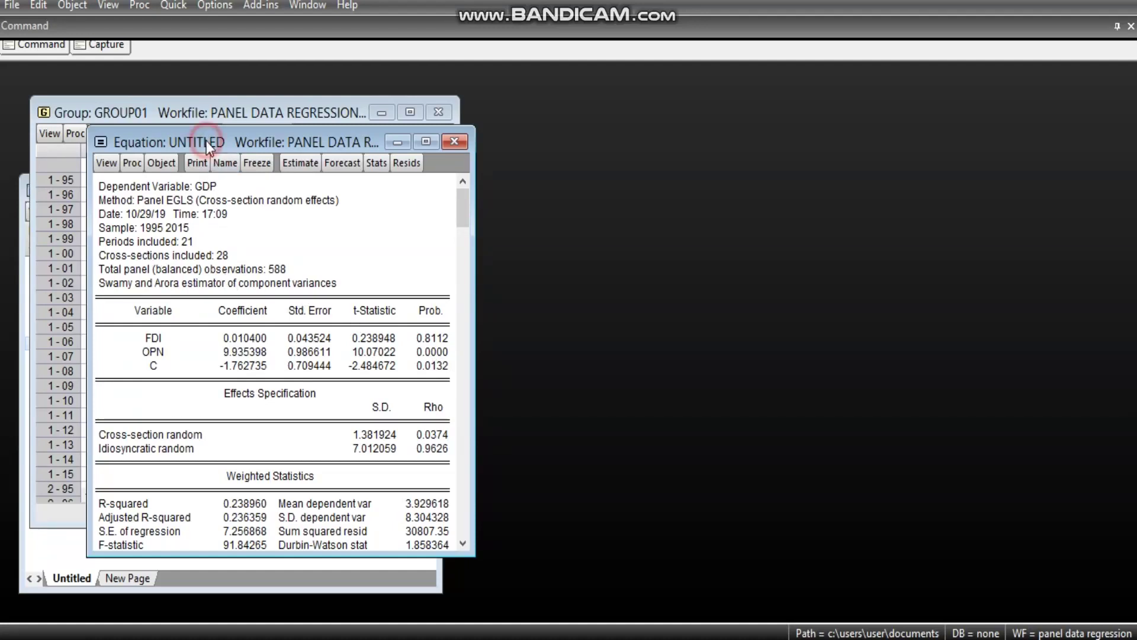
left_click_drag(207, 141, 251, 122)
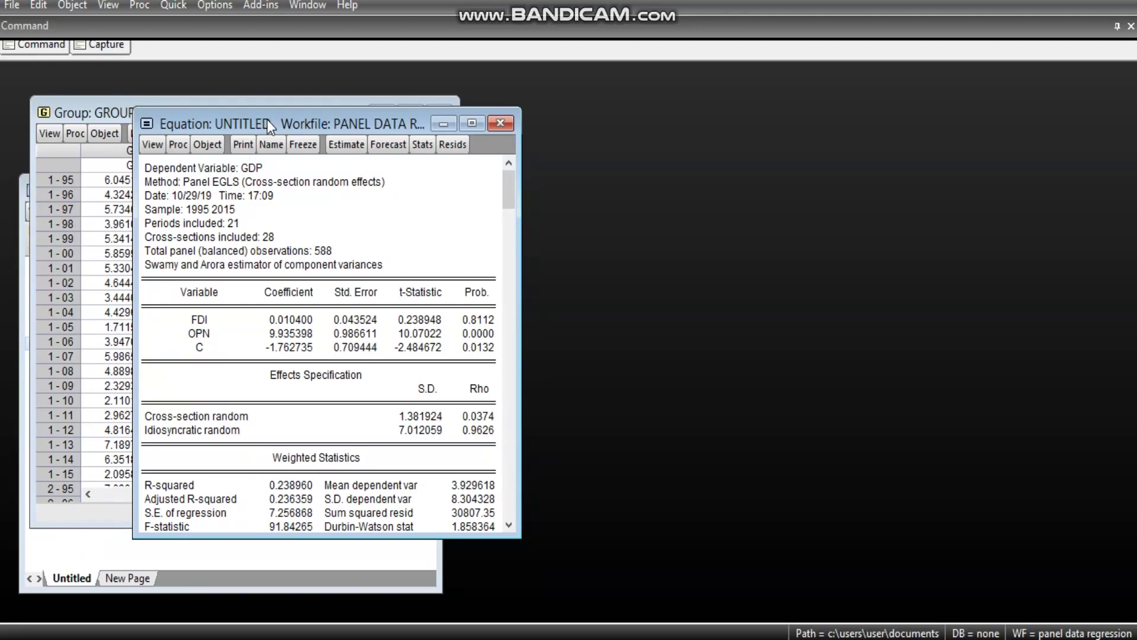
Run the correlated random effects Hausman test (chi-square 43.560807, prob 0.0000) and widen its output.
left_click(152, 148)
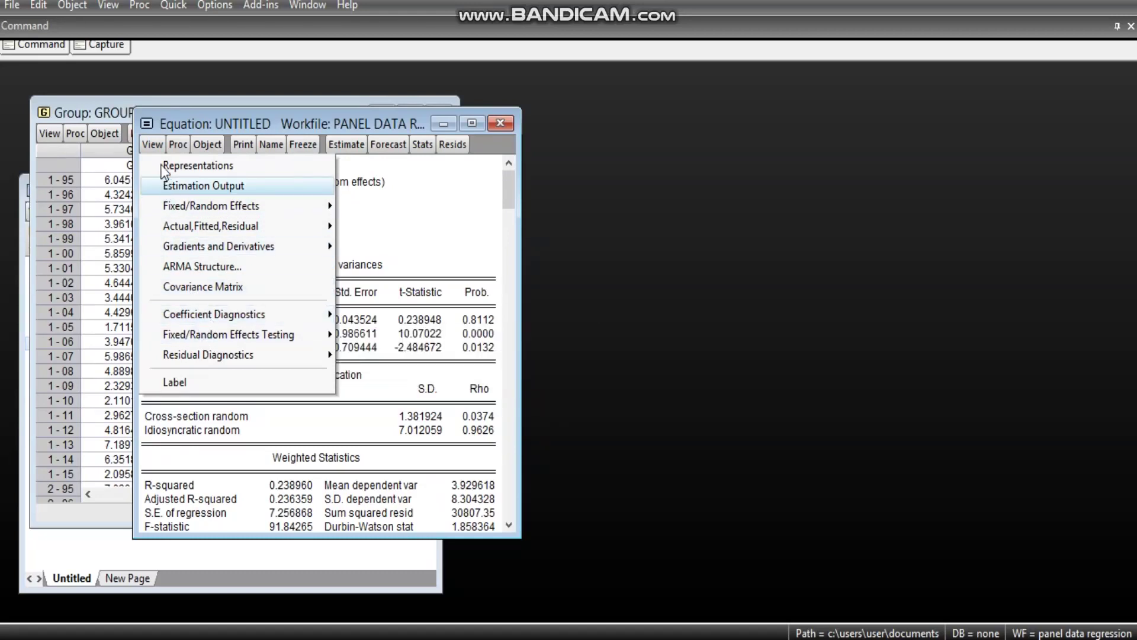
mouse_move(201, 340)
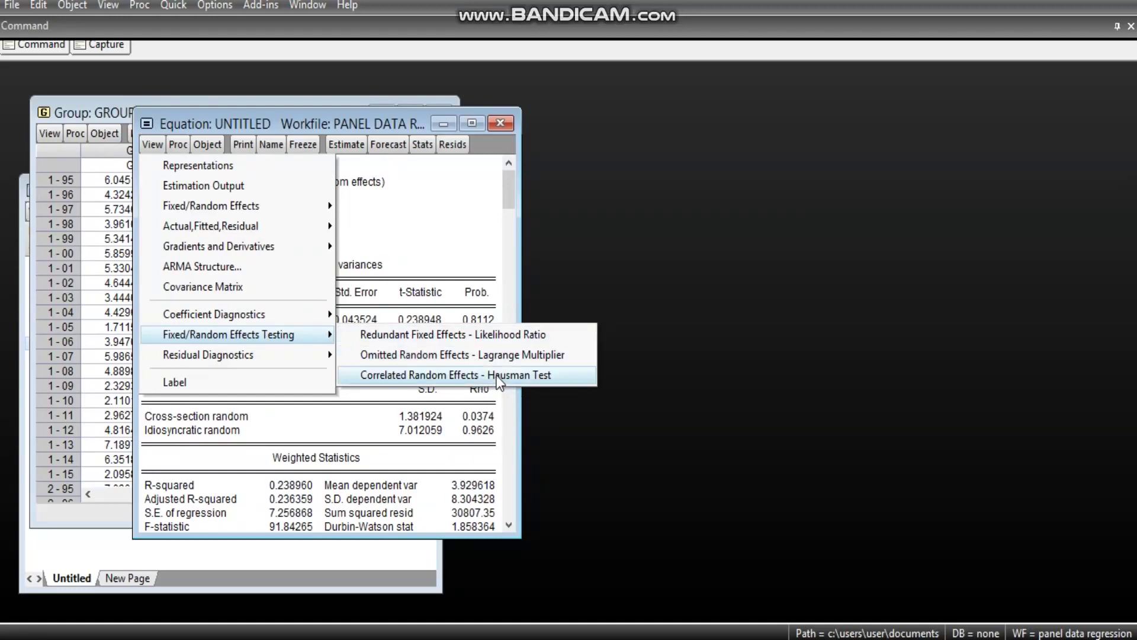
left_click(475, 374)
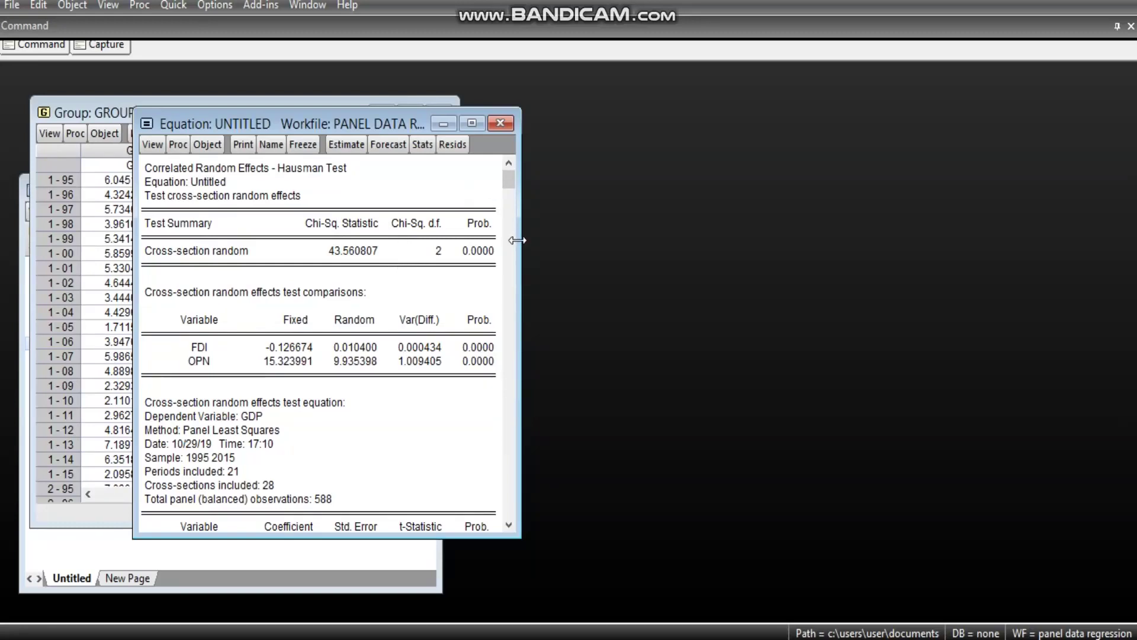
left_click_drag(520, 236, 623, 235)
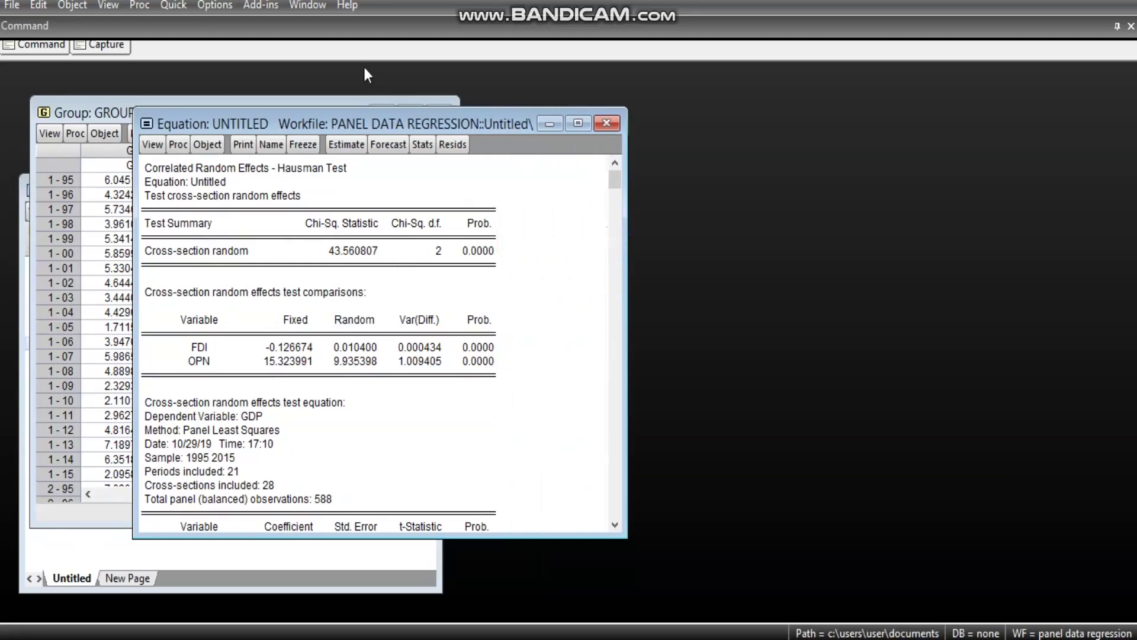
left_click_drag(372, 117, 364, 100)
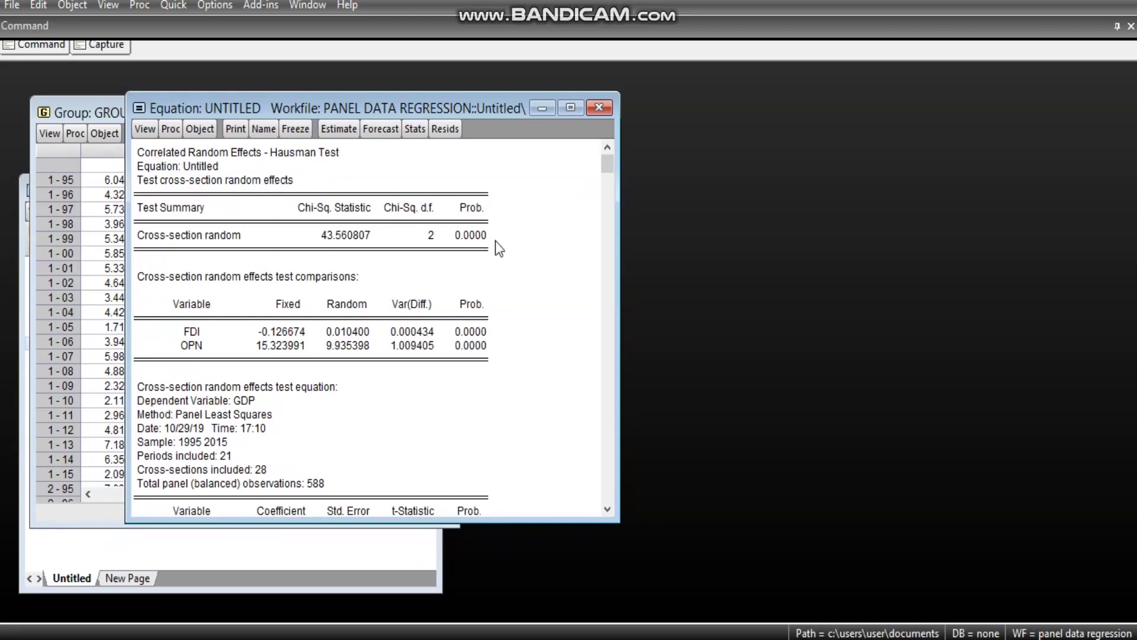
left_click(472, 235)
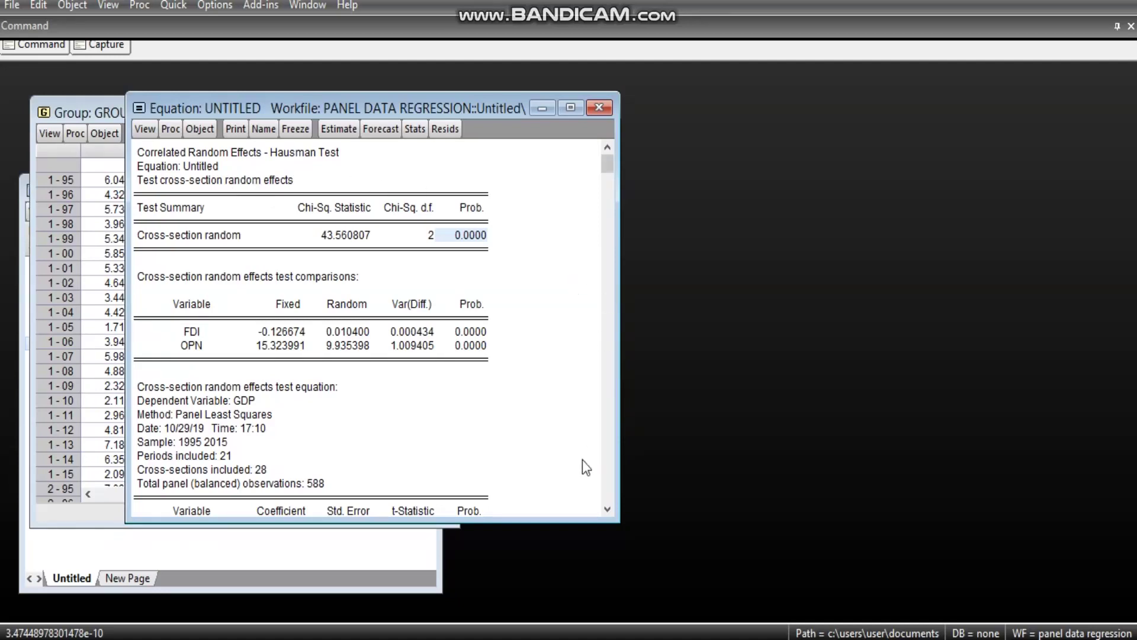
left_click(608, 509)
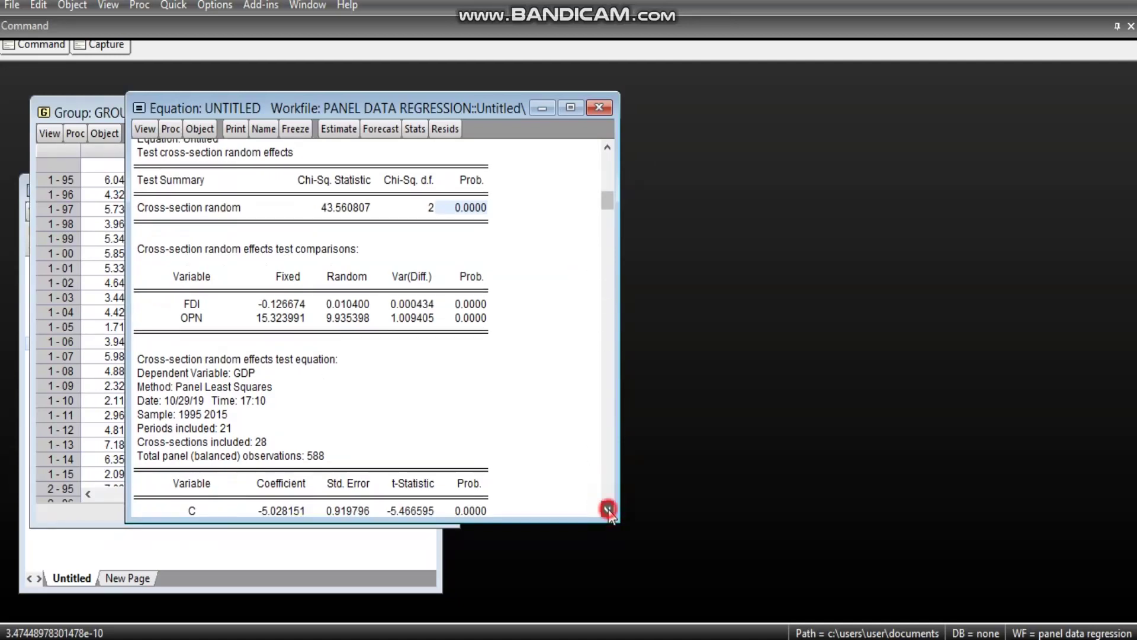
left_click(609, 509)
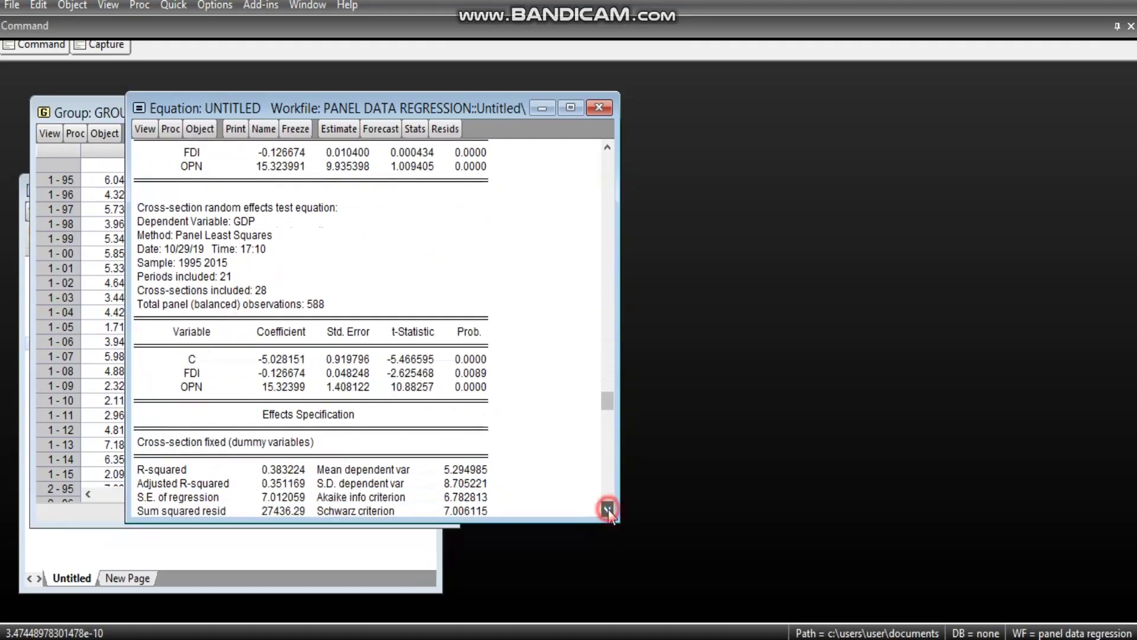
left_click(609, 510)
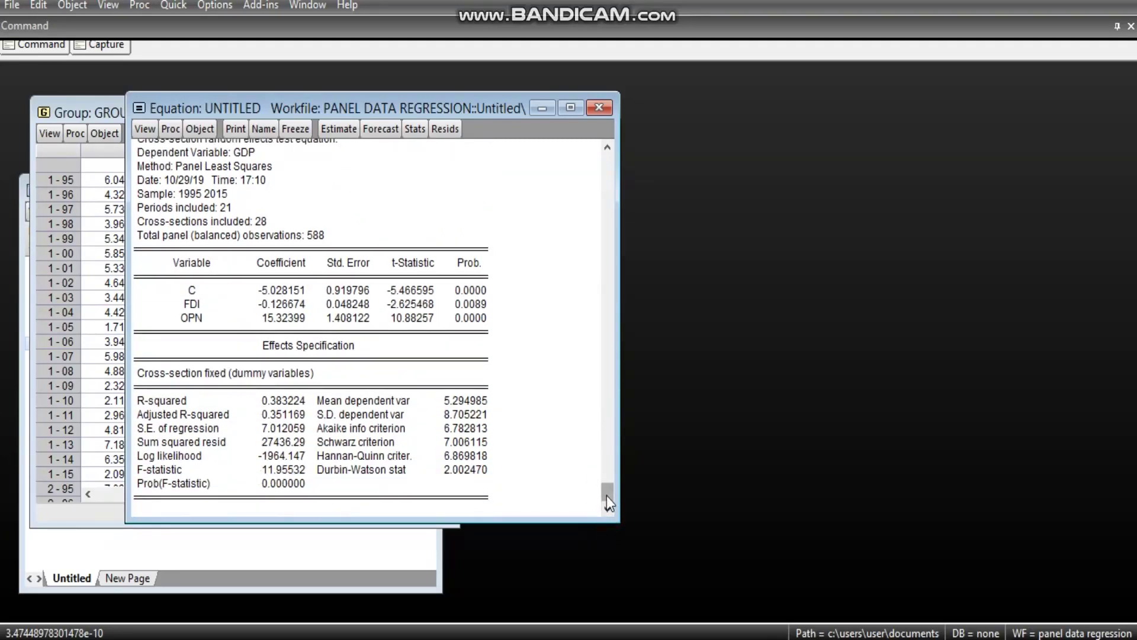
left_click_drag(607, 496, 610, 125)
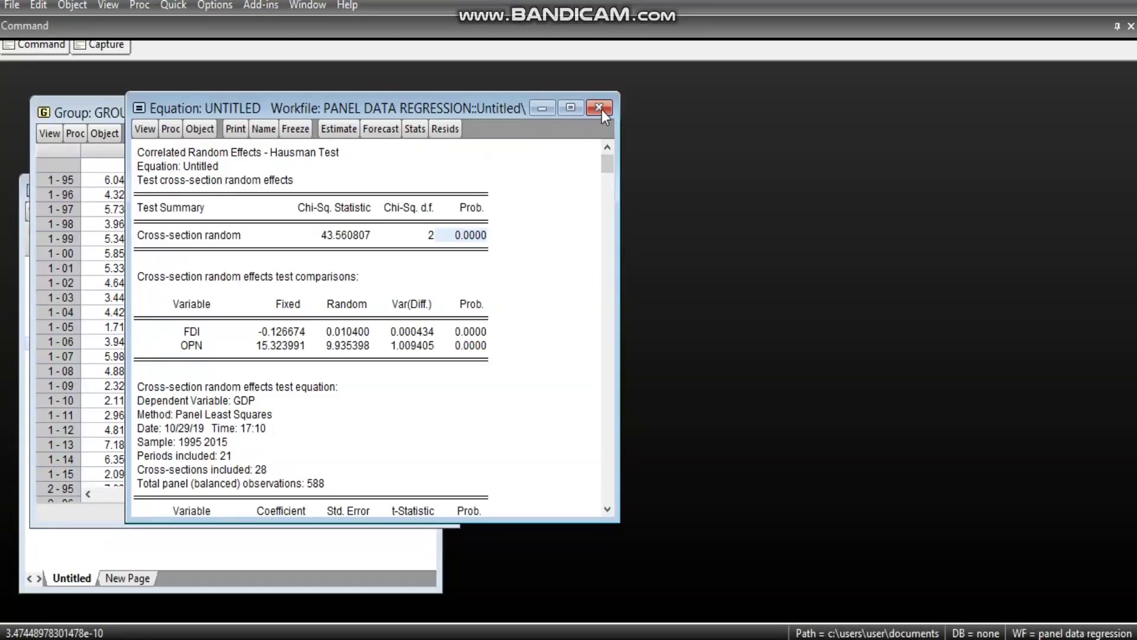
Delete the test equation and re-estimate with Fixed cross-section effects (adjusted R-squared 0.351).
left_click(601, 109)
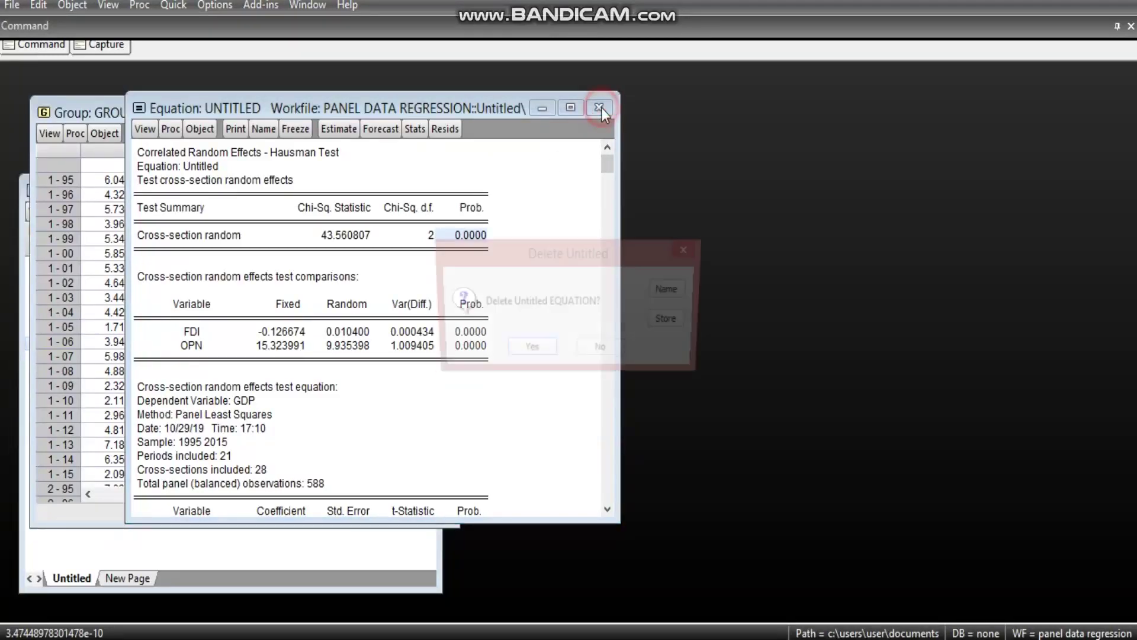
left_click(528, 351)
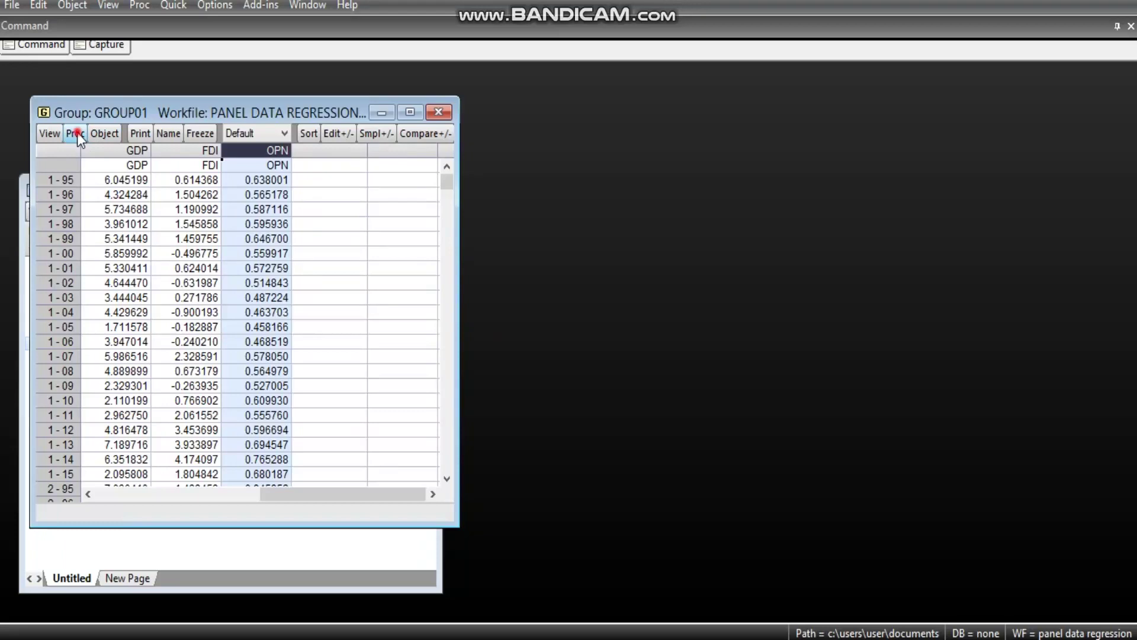
left_click(77, 132)
left_click(121, 158)
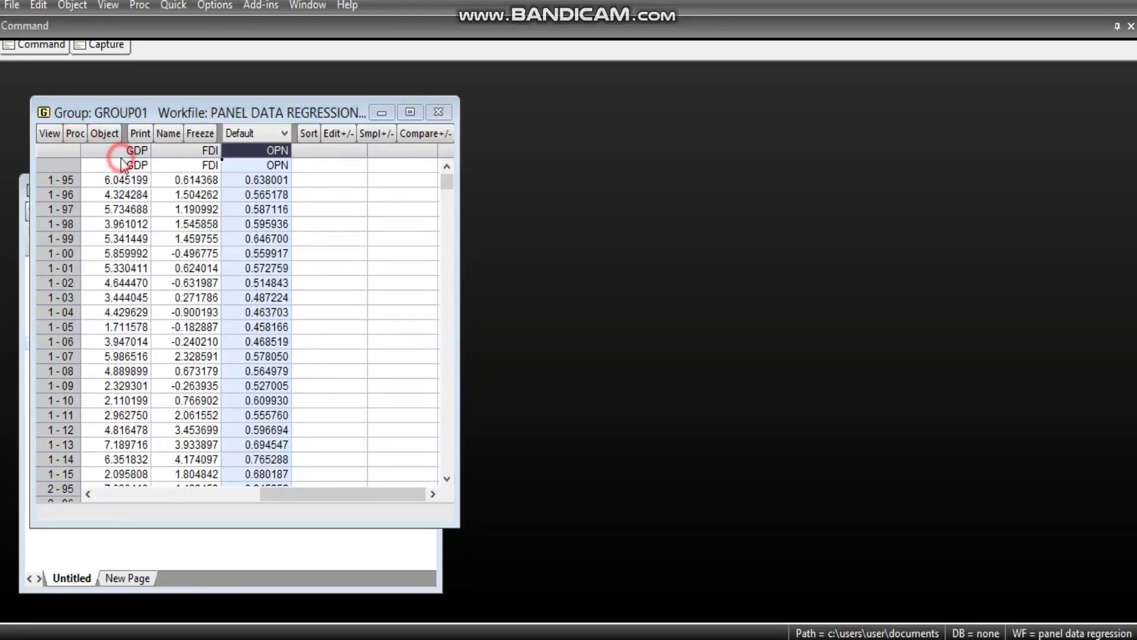
left_click(459, 171)
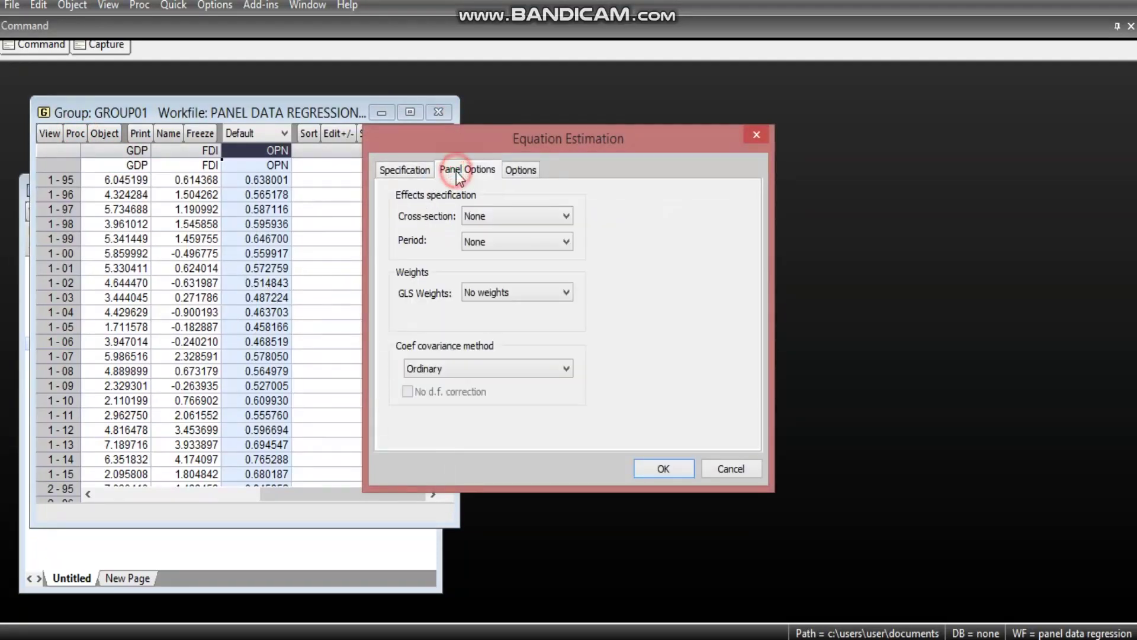
left_click(504, 214)
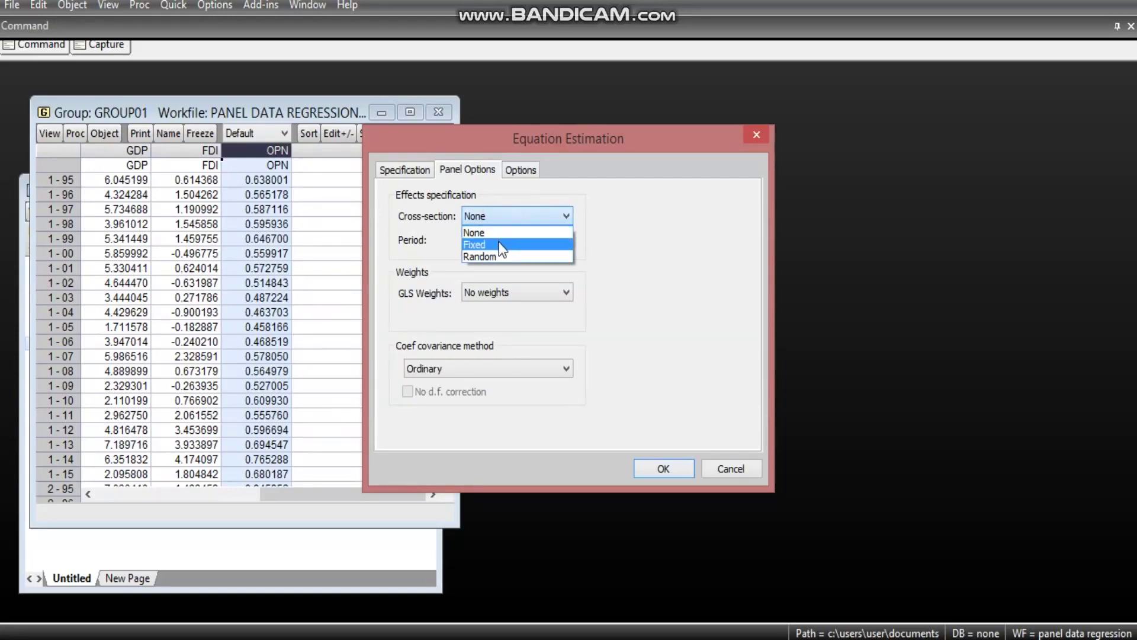
left_click(499, 243)
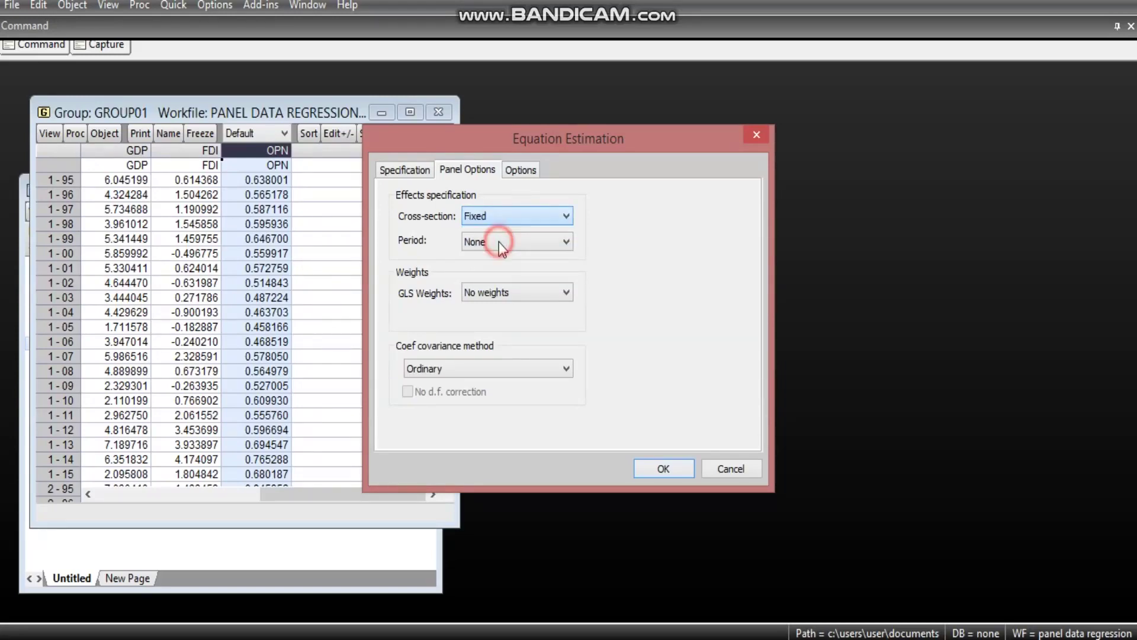
left_click(651, 464)
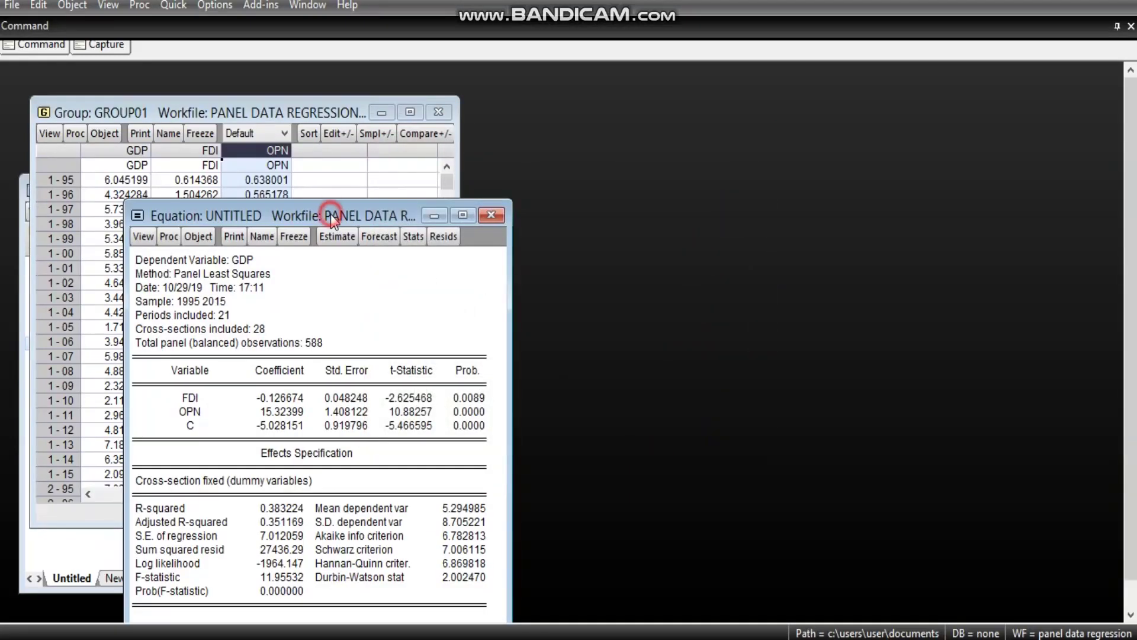
left_click_drag(332, 220, 415, 123)
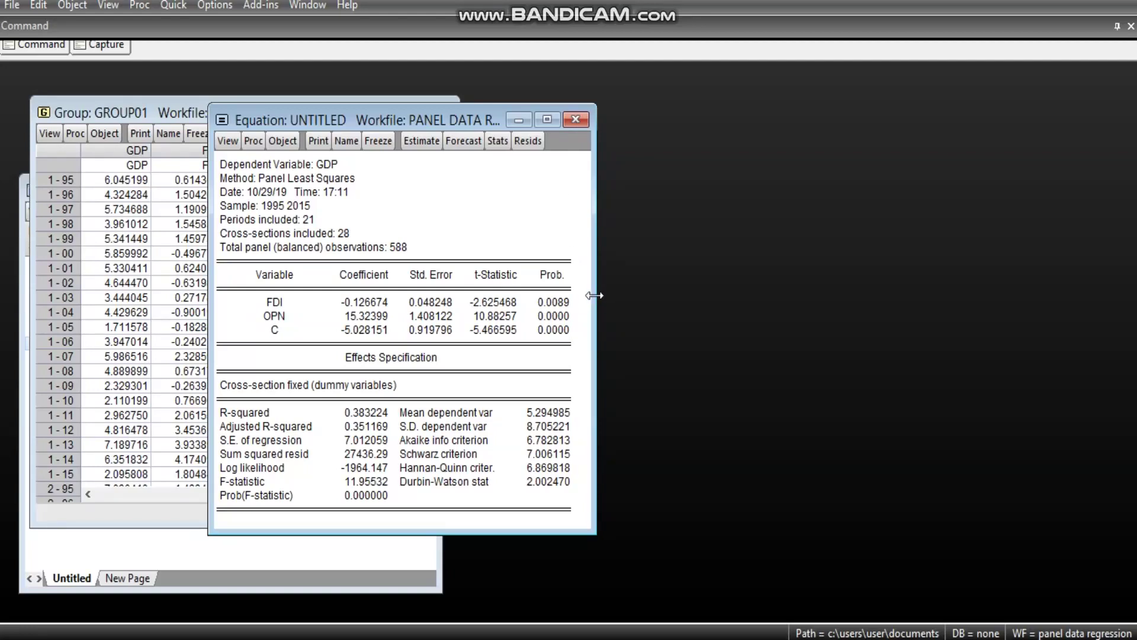
Widen the fixed-effects output and save the workfile with Ctrl+S.
left_click_drag(594, 295, 690, 292)
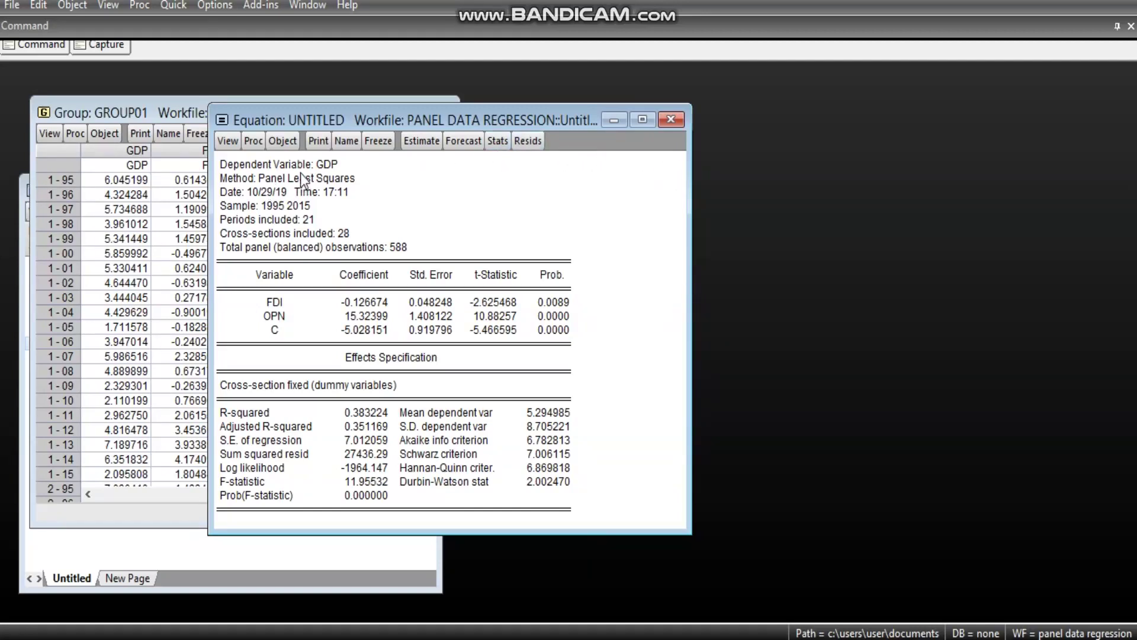
key("ctrl+s")
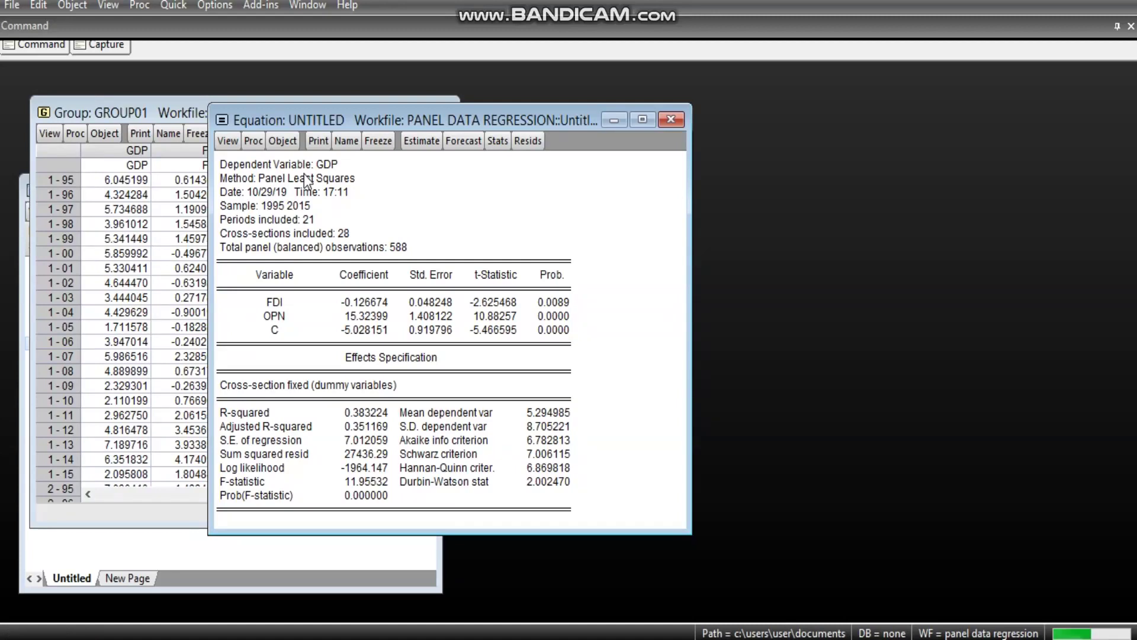